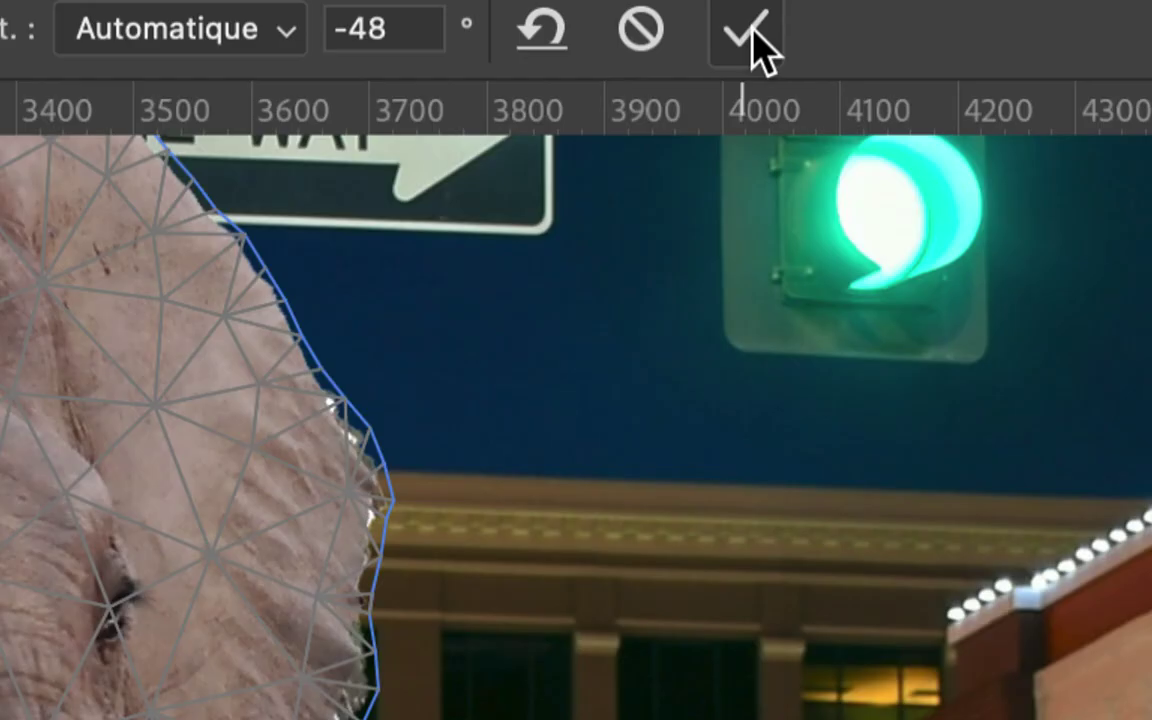
Commit the Puppet Warp, then toggle it off and on to compare original and warped poses
click(751, 32)
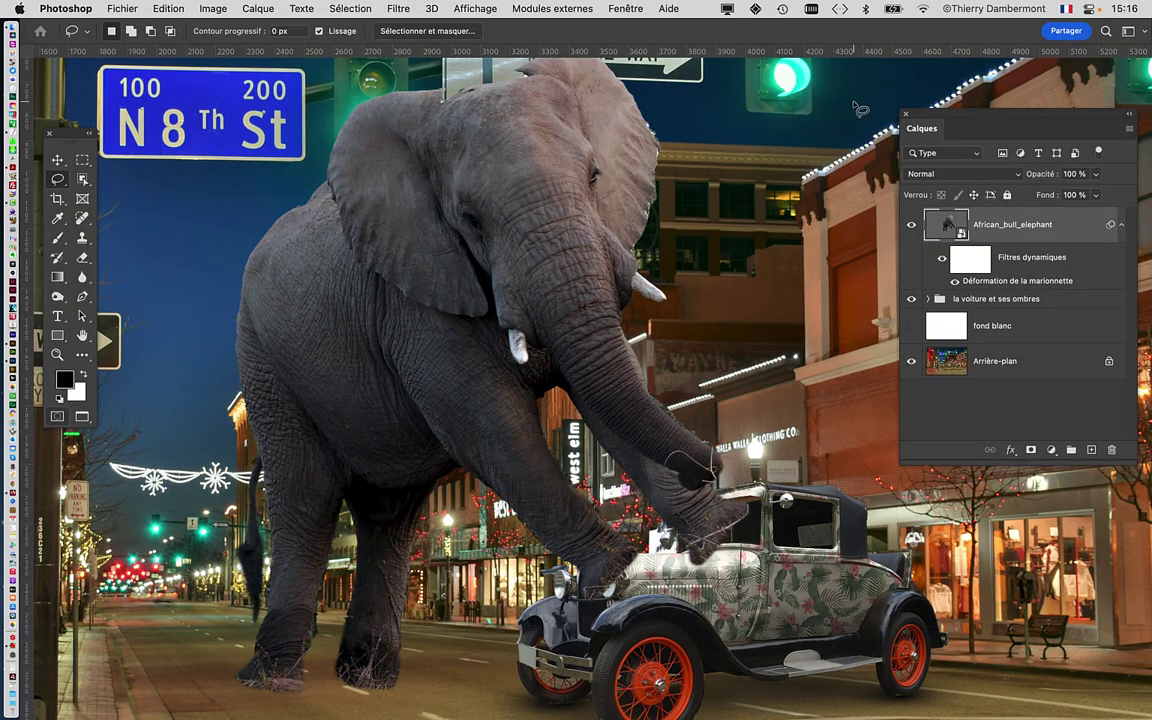
drag(951, 113, 823, 90)
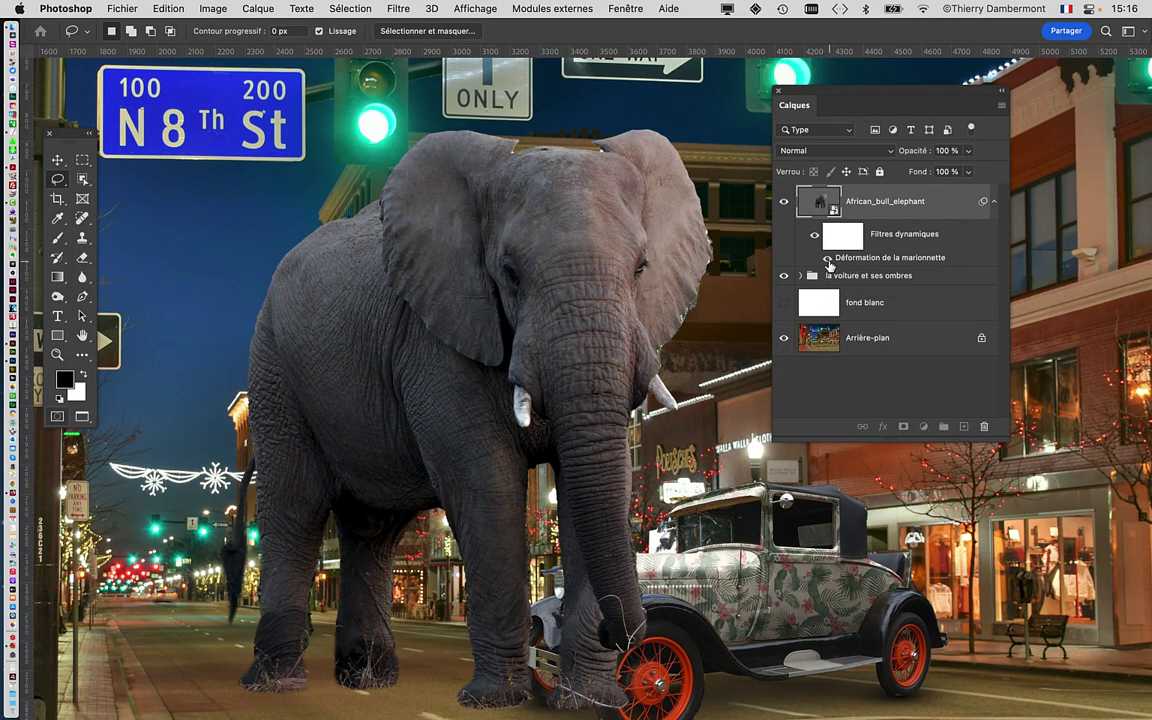
click(828, 259)
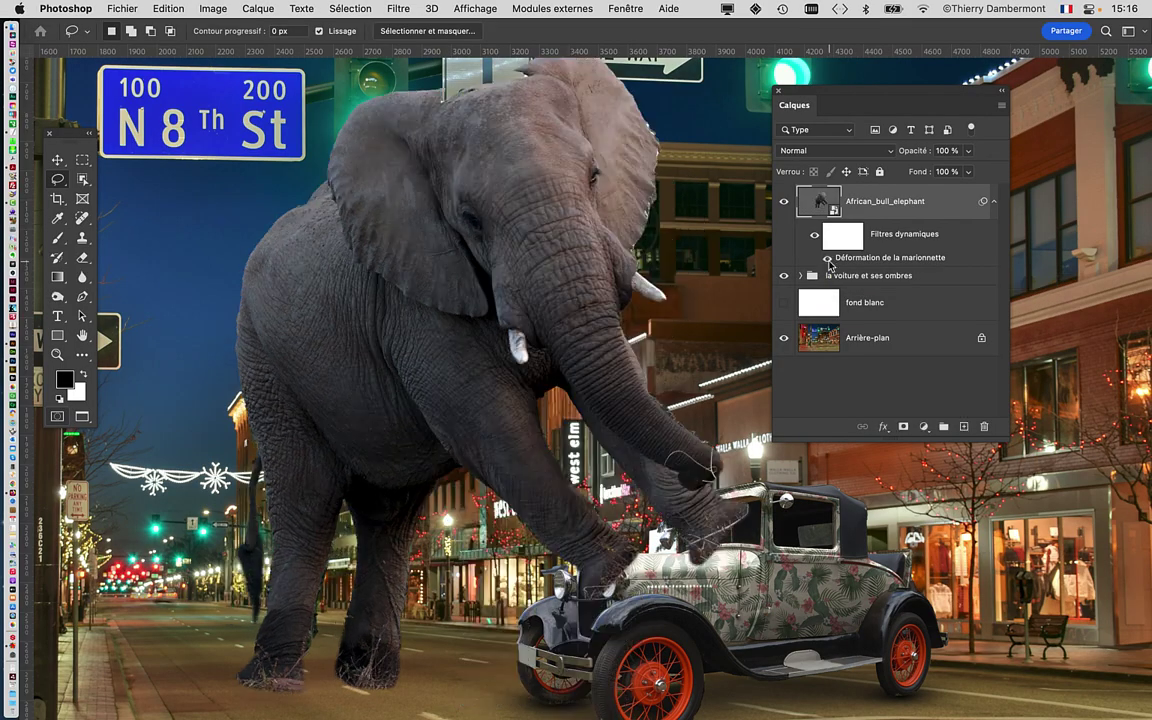
click(828, 259)
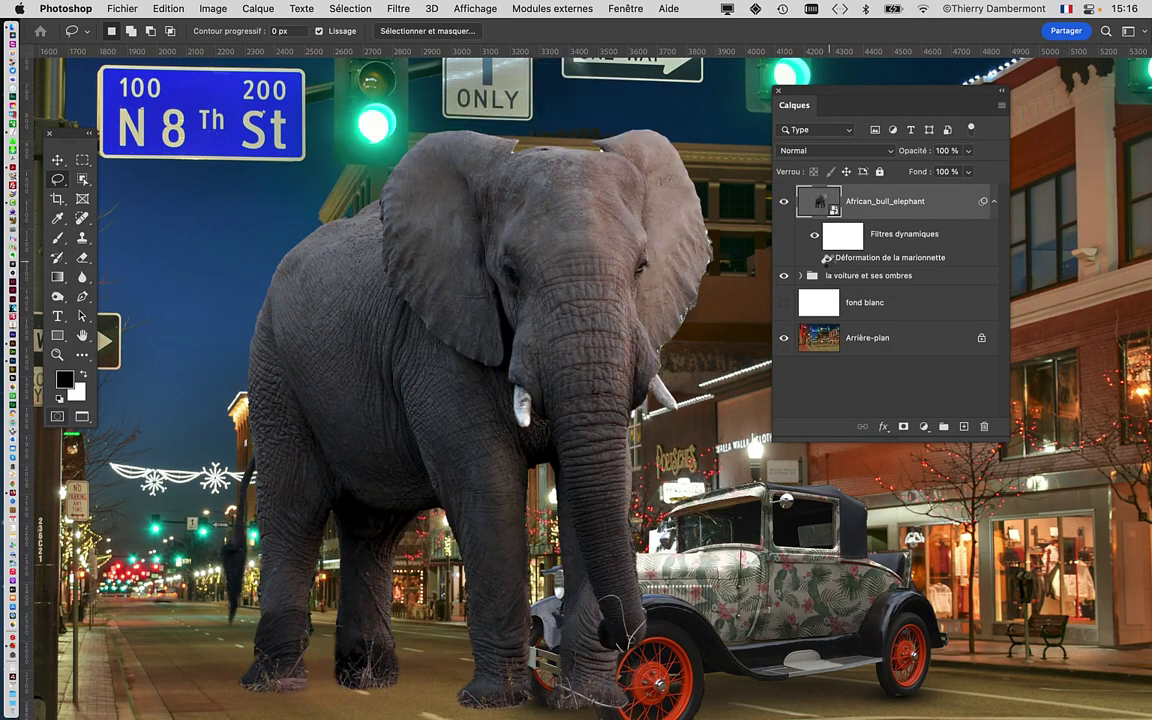
click(828, 259)
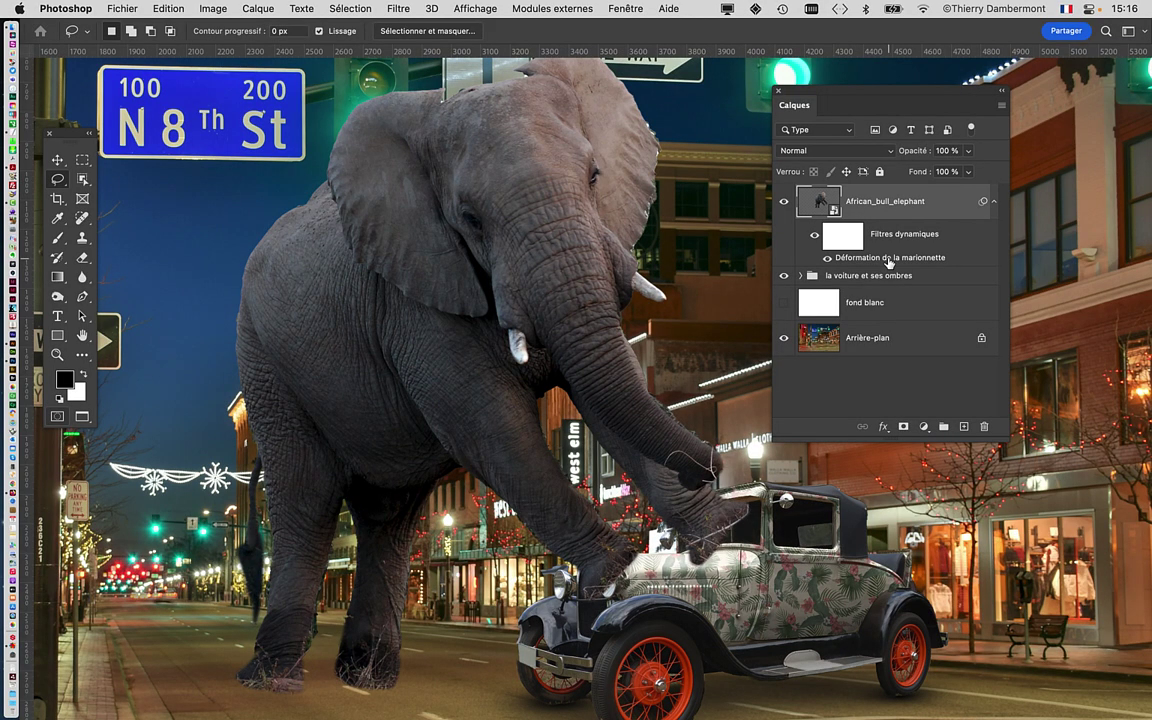
Reopen the elephant's Puppet Warp and Alt-rotate the trunk-tip pin so it rests on the car
double_click(888, 259)
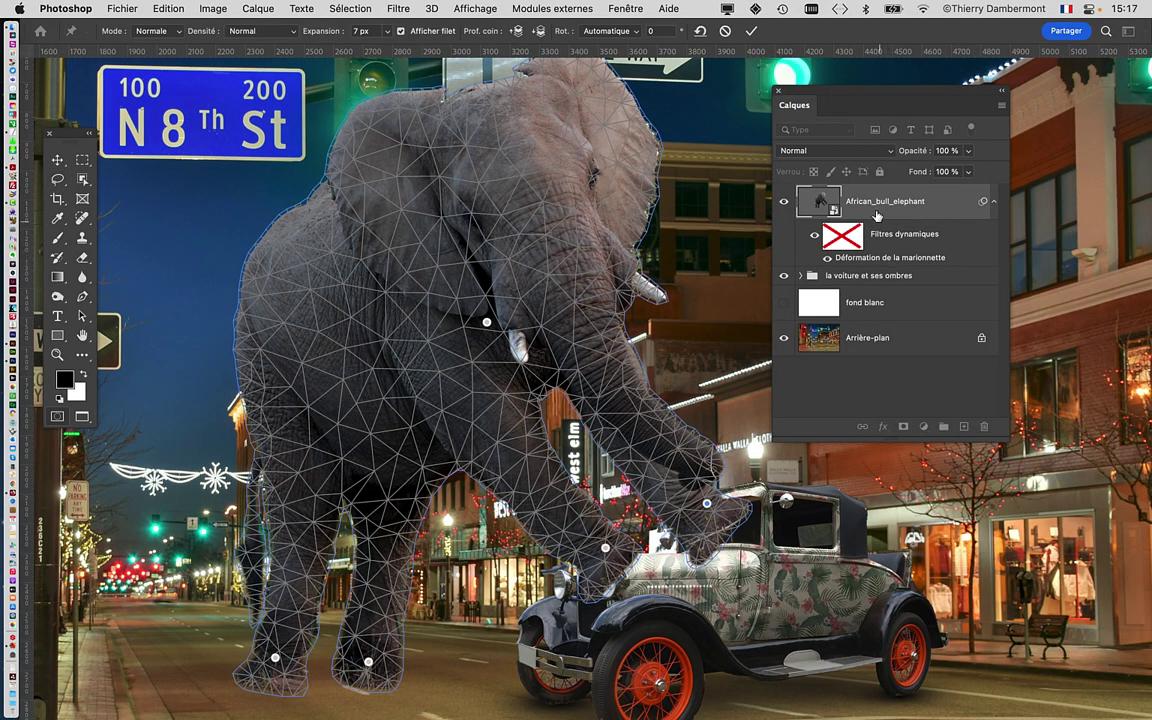
drag(828, 93, 889, 90)
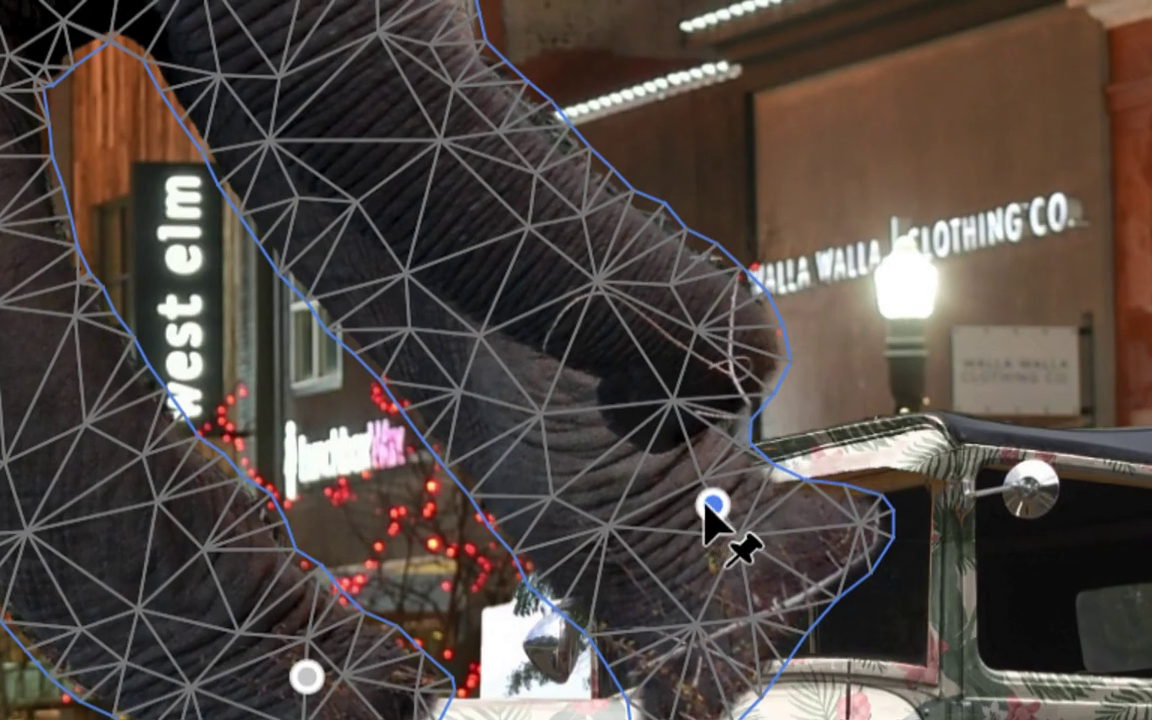
click(707, 505)
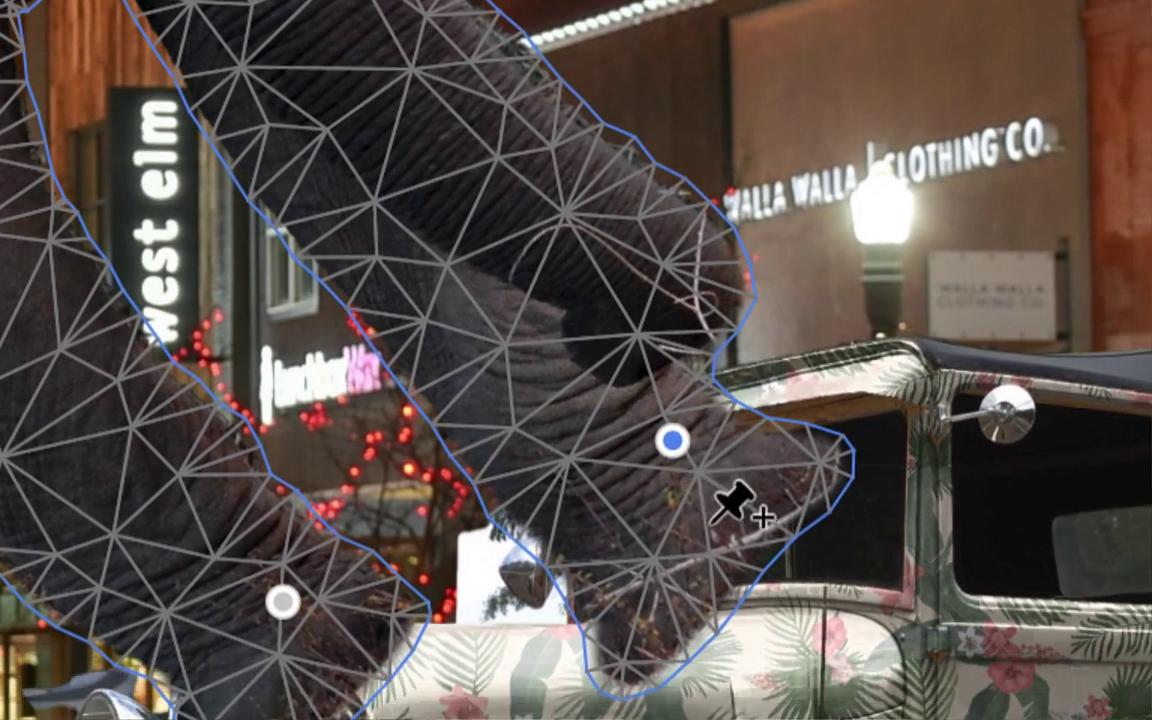
key(alt)
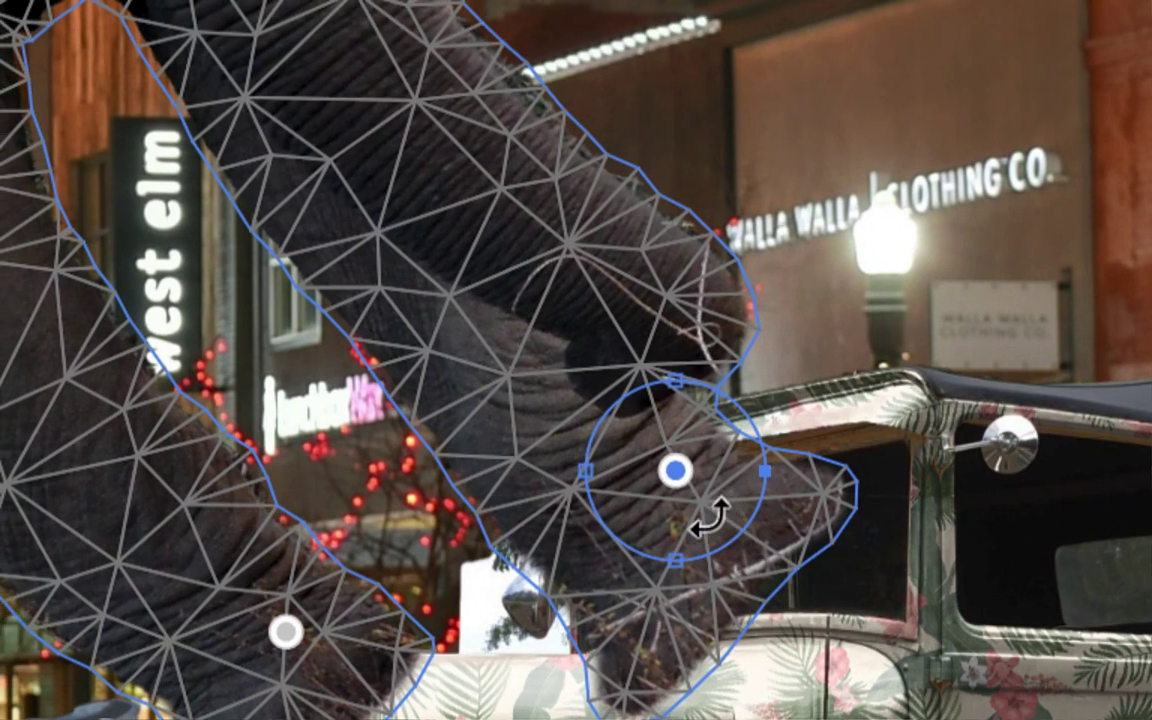
drag(705, 515, 698, 524)
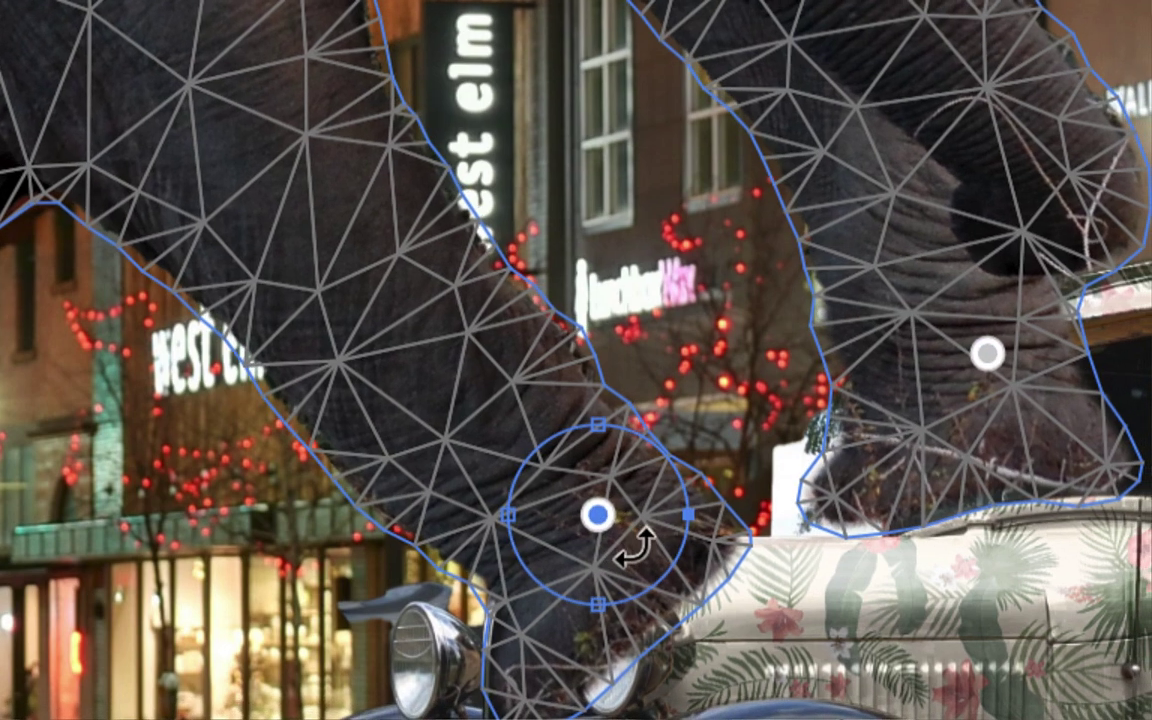
drag(630, 545, 627, 522)
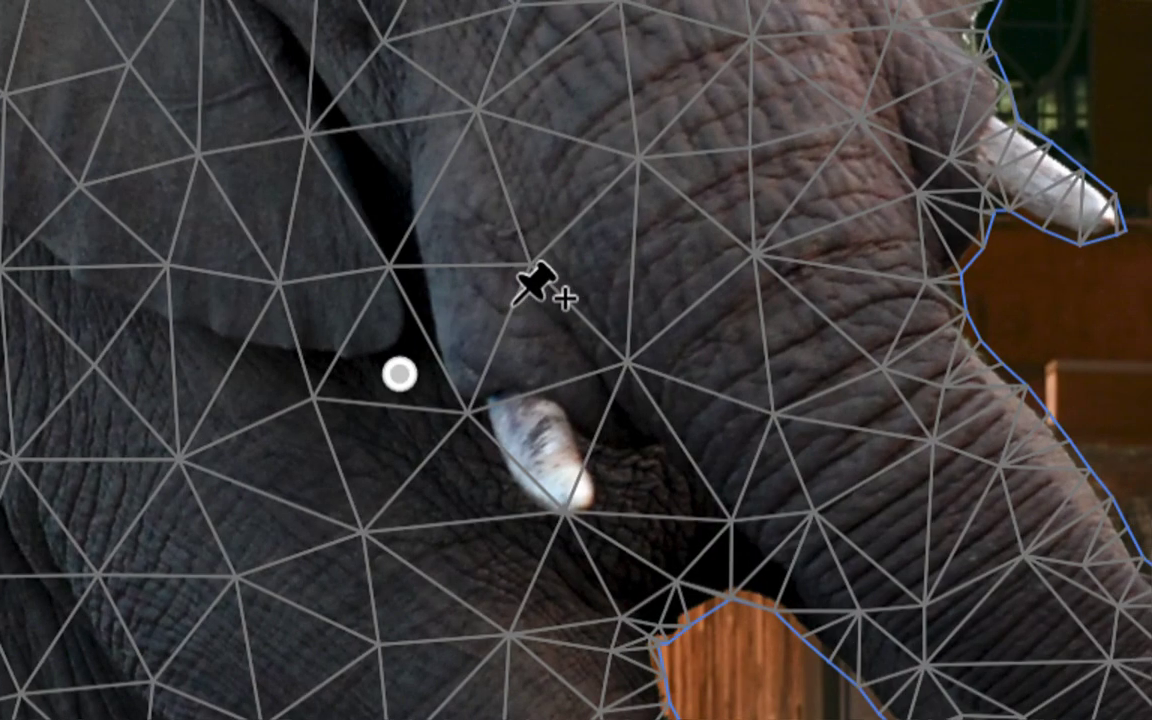
Pin the head near the tusk, delete the extra pins, and rotate the head to about -28°
click(514, 305)
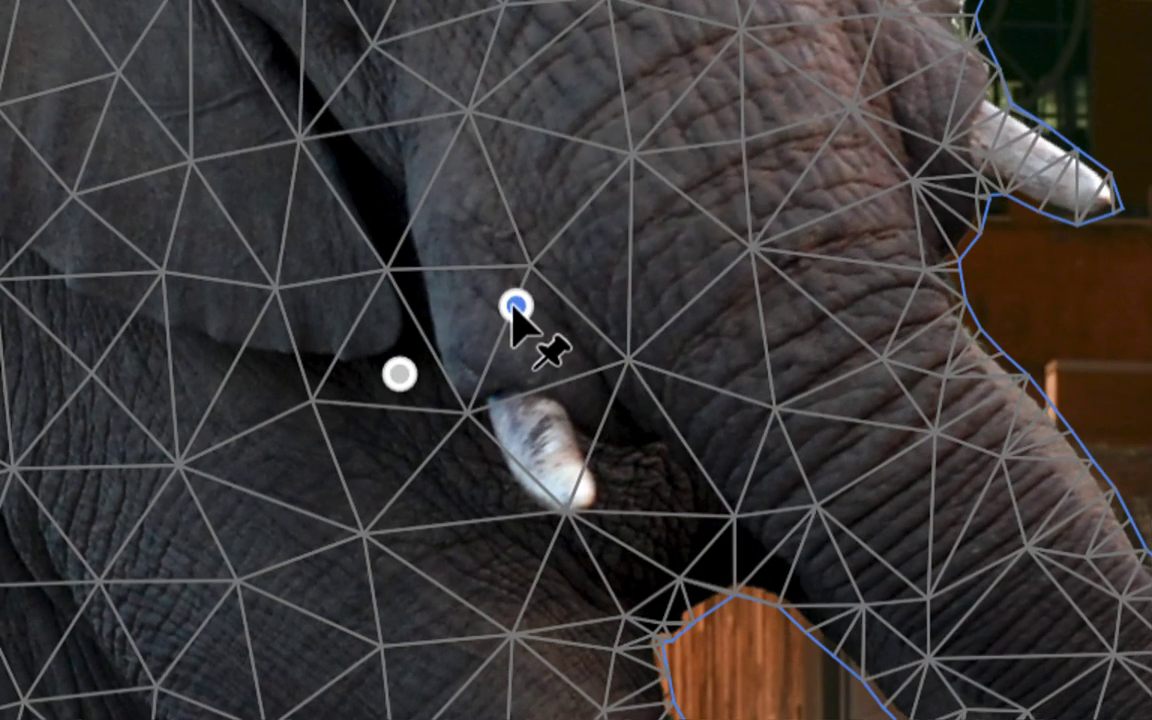
click(533, 314)
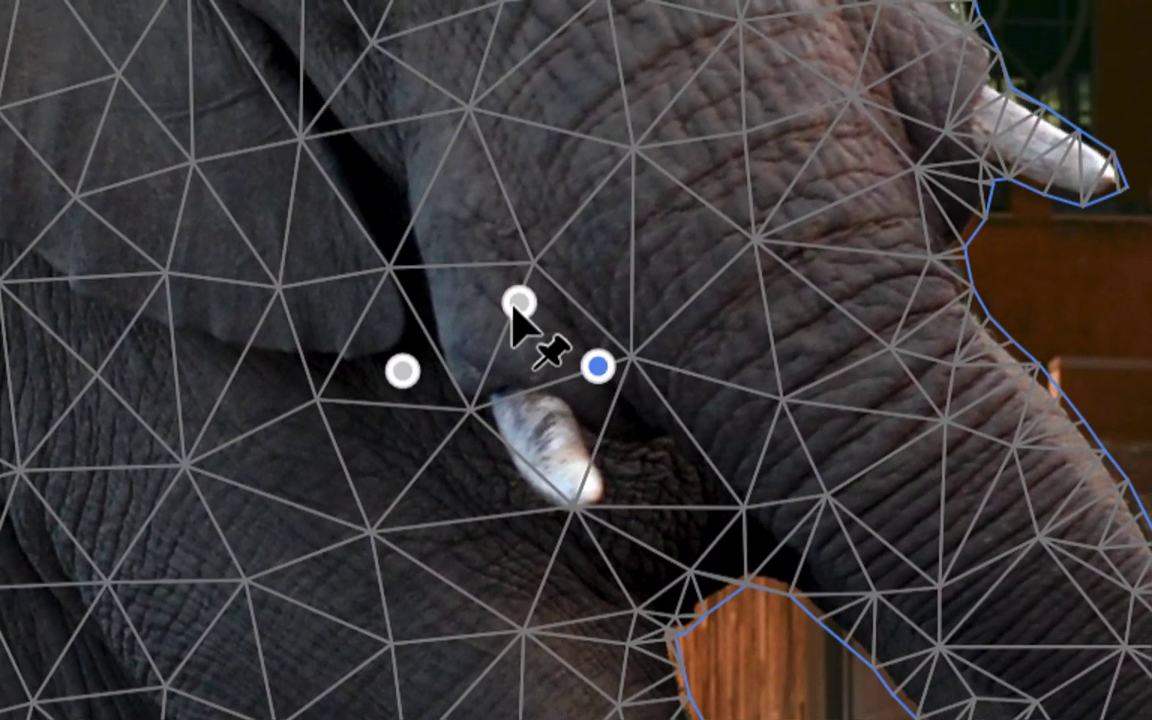
click(518, 302)
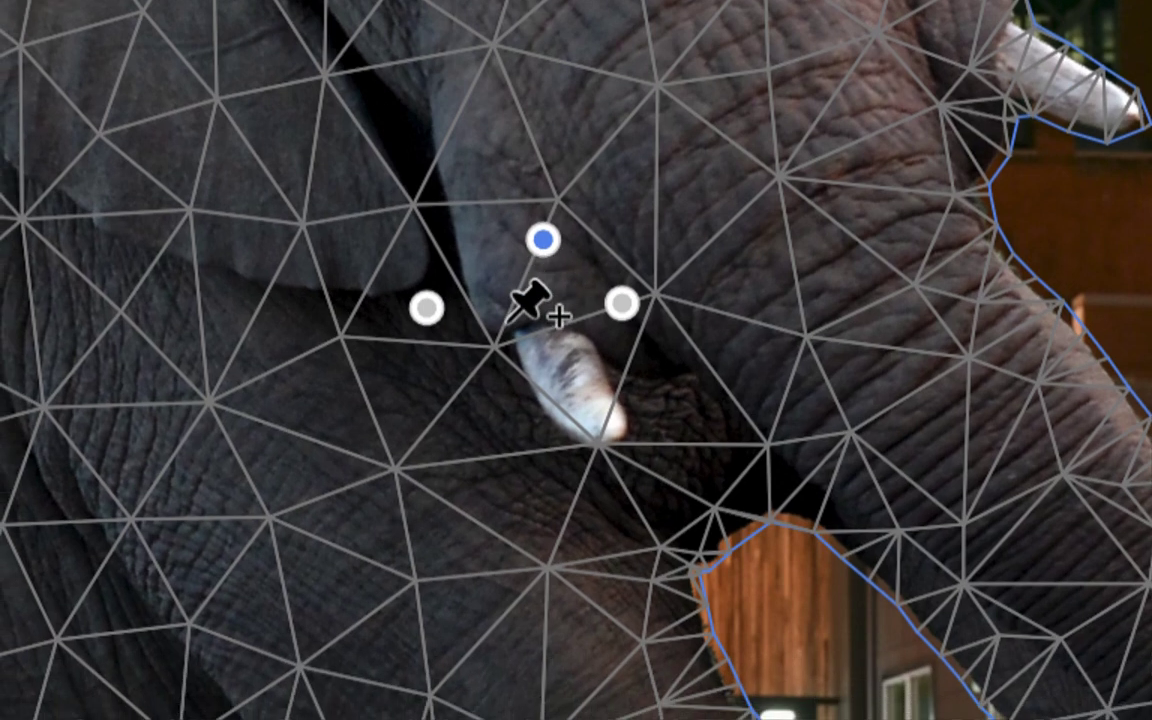
key(Delete)
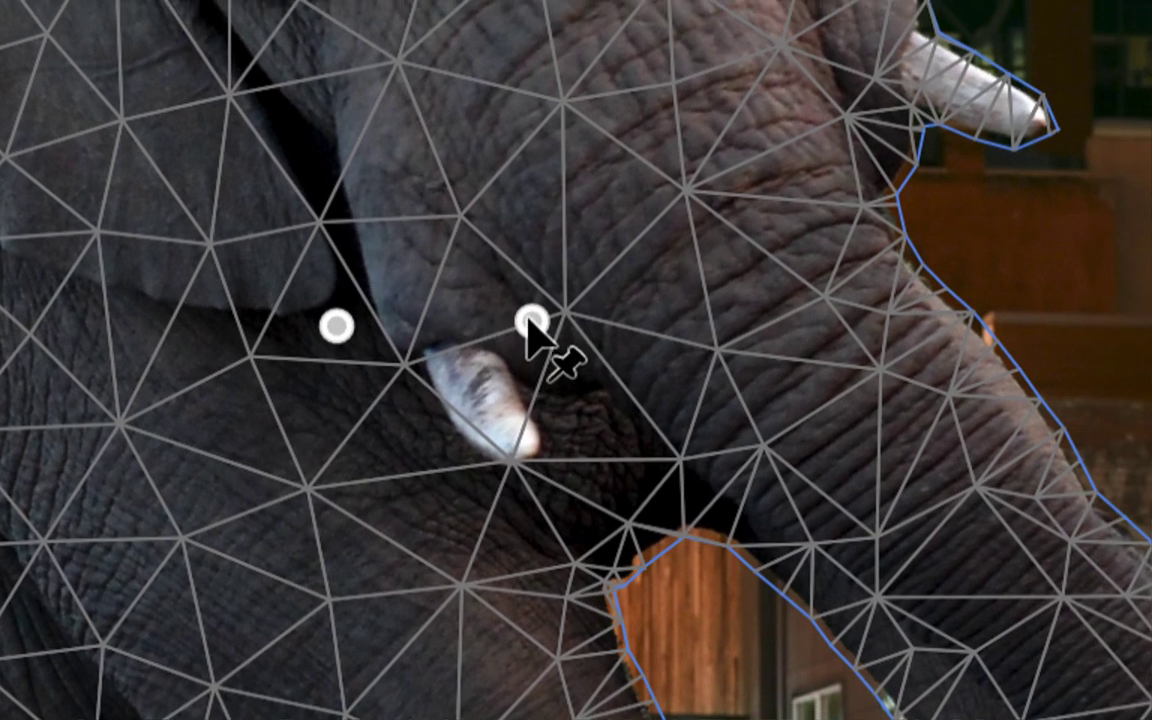
click(537, 305)
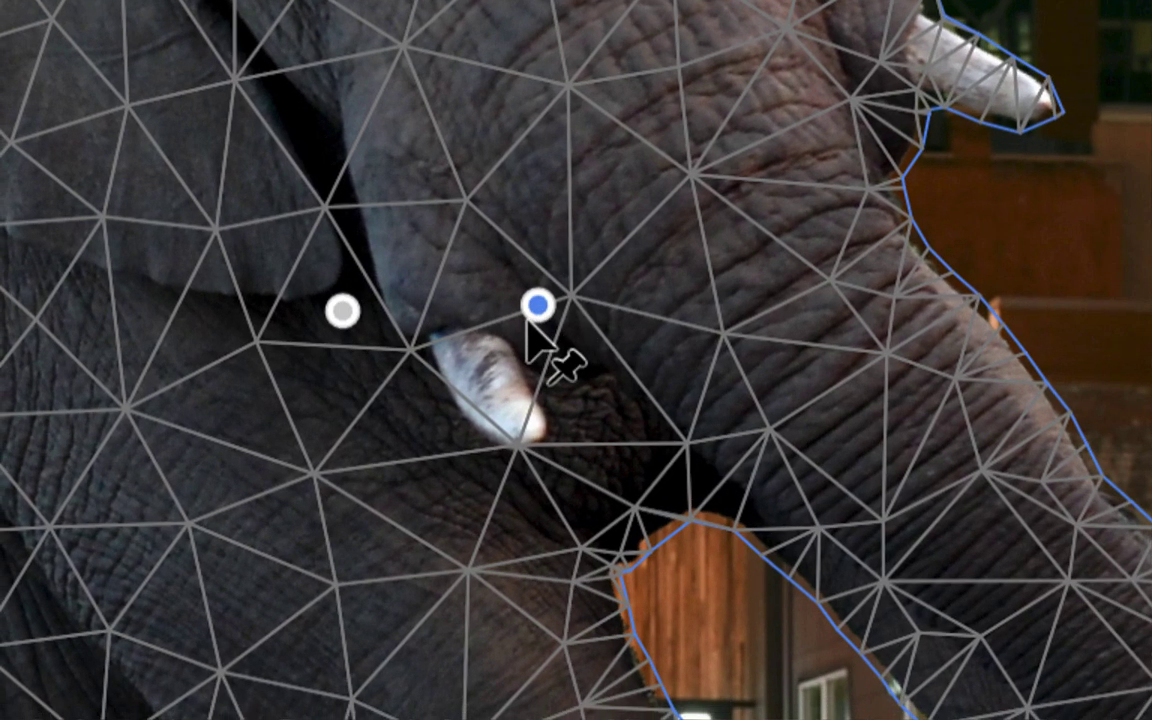
key(Delete)
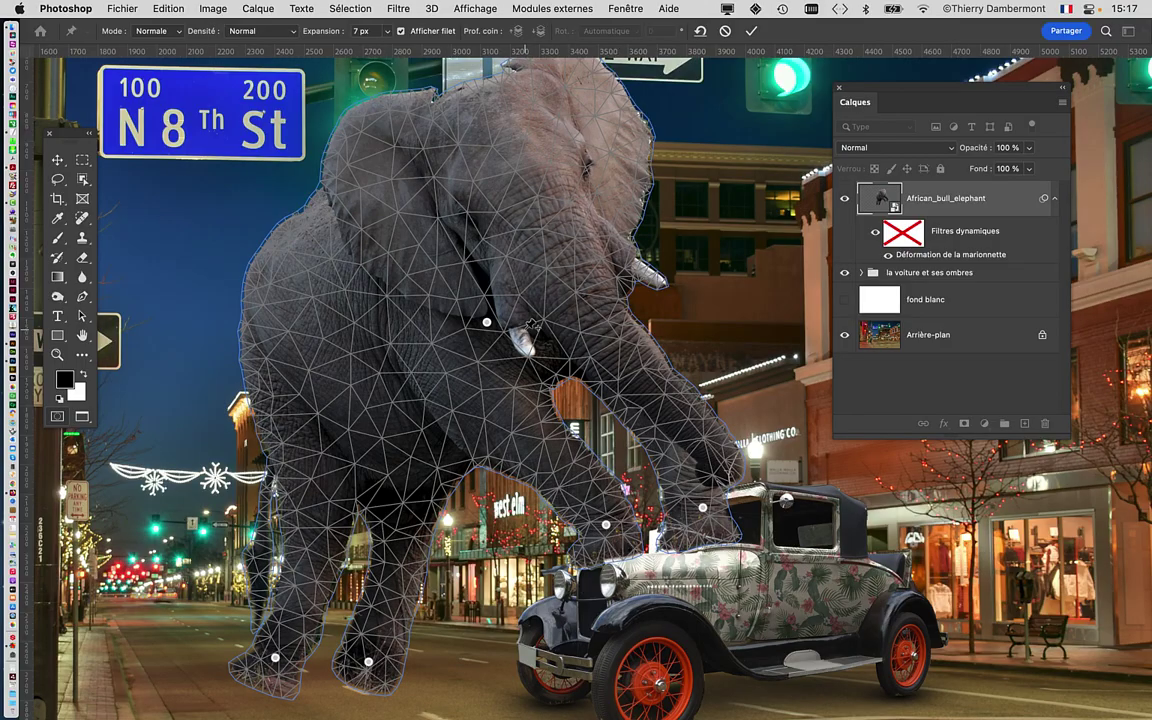
drag(492, 328, 372, 346)
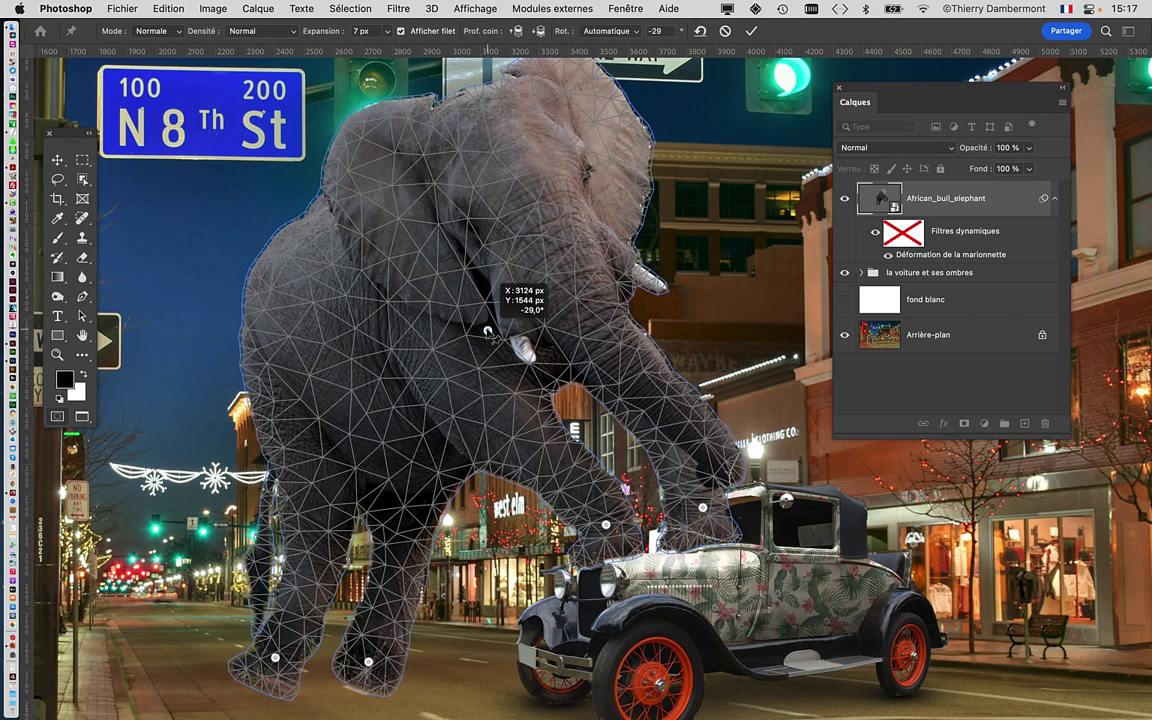
Add a fixed-rotation pin (-7°) on the left leg and drag it left to shift the body
click(336, 452)
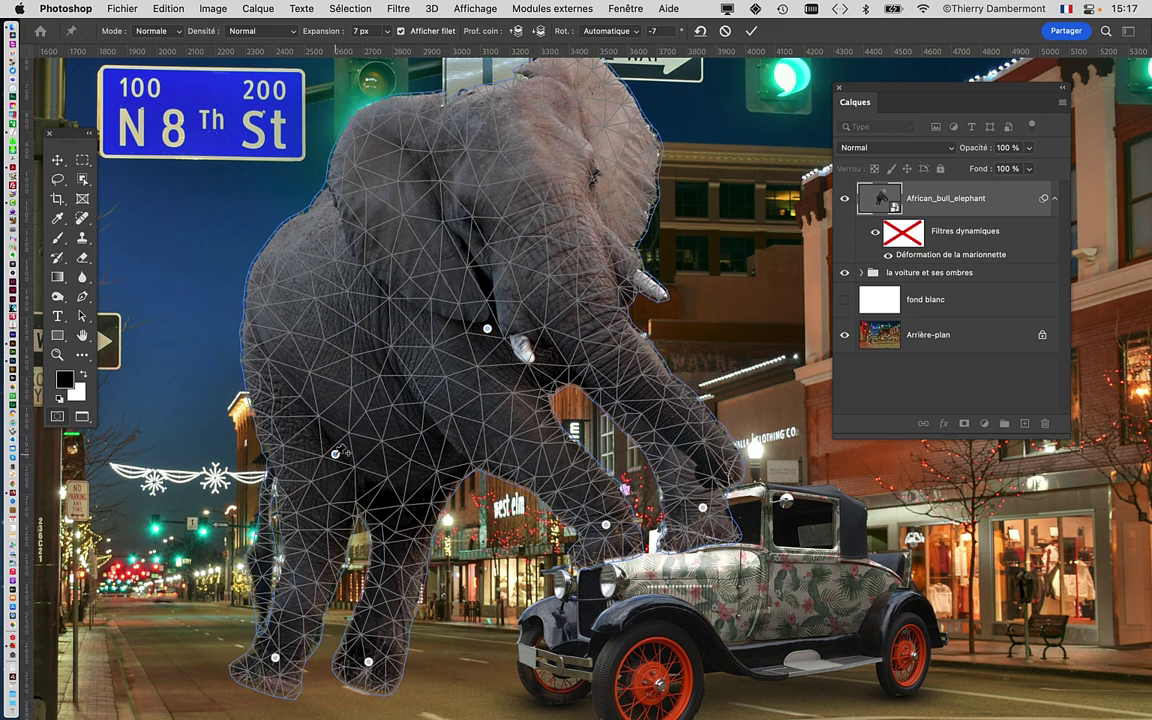
alt+click(336, 455)
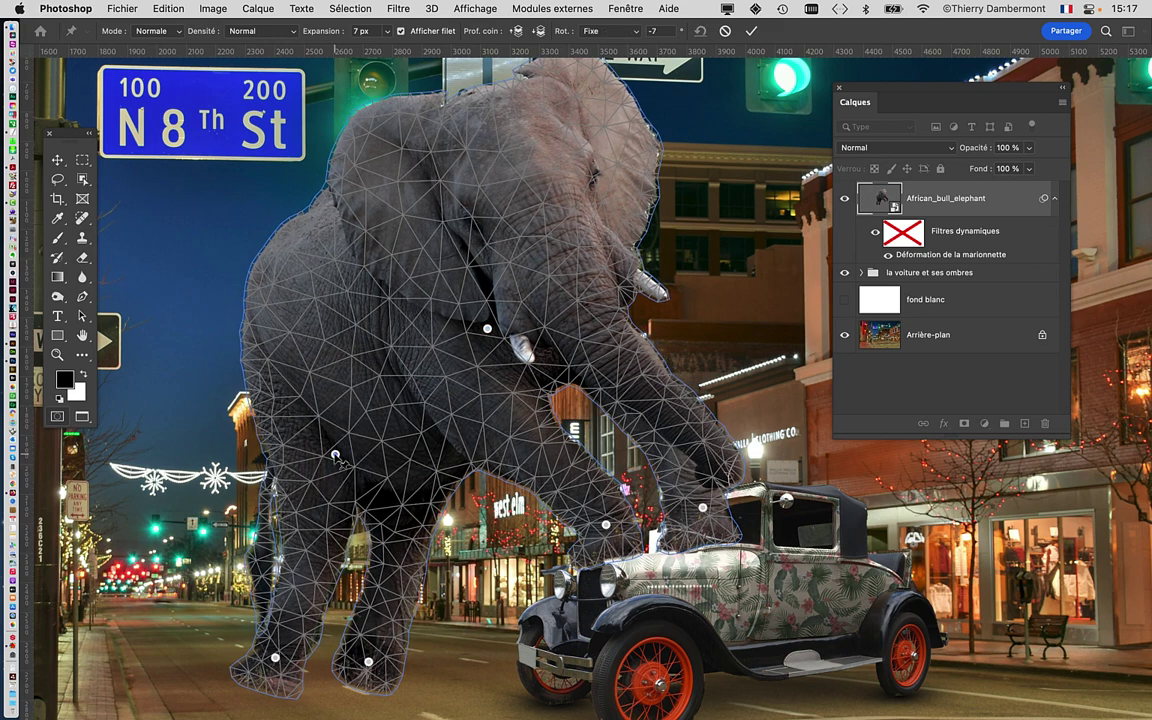
drag(336, 455, 297, 457)
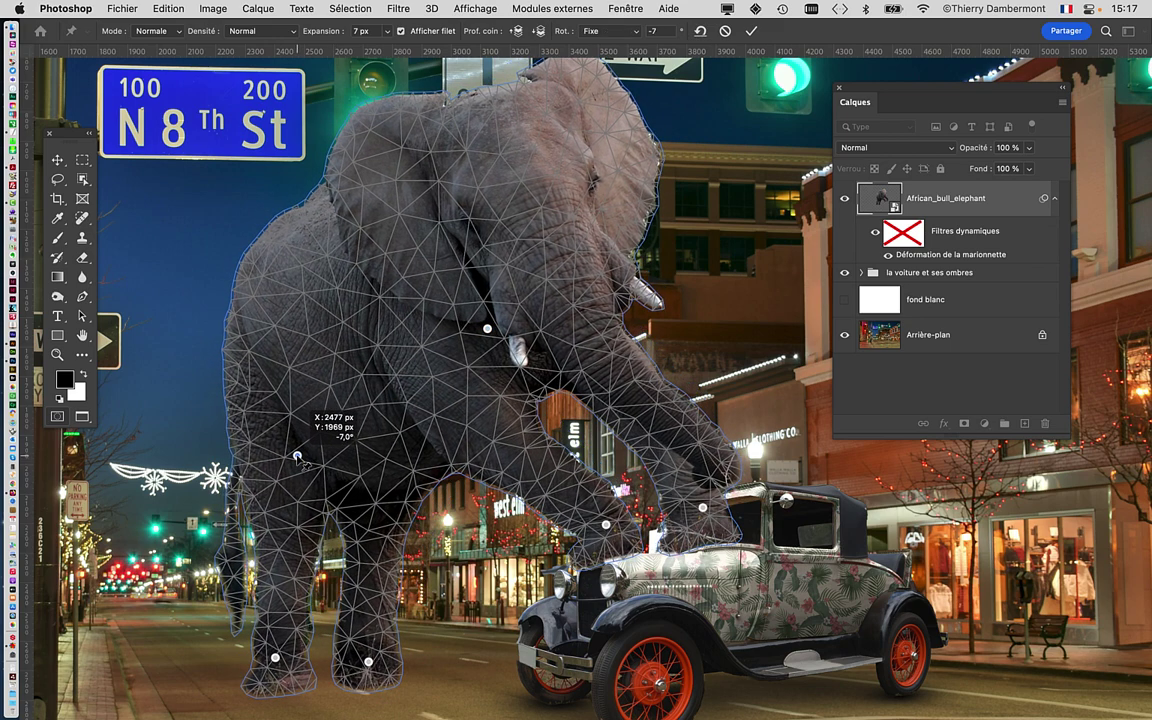
Rotate the left foot slightly and move the right foot down and left
scroll(322, 548, up, 3)
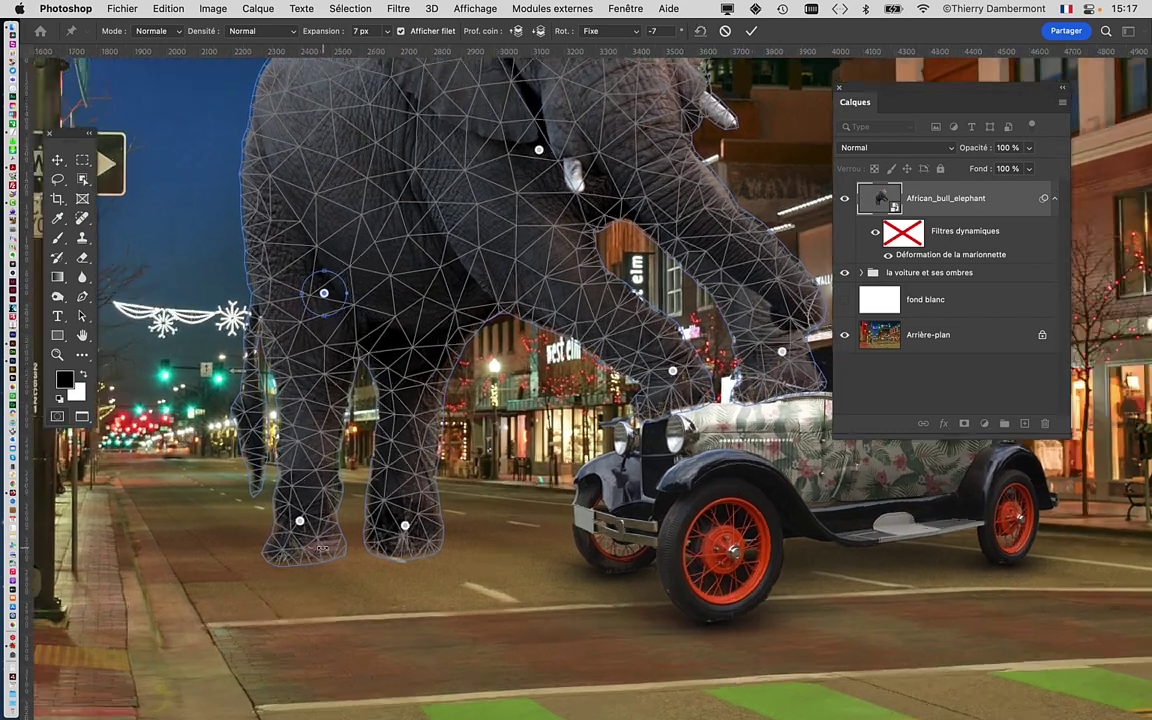
scroll(322, 548, up, 1)
scroll(295, 530, up, 1)
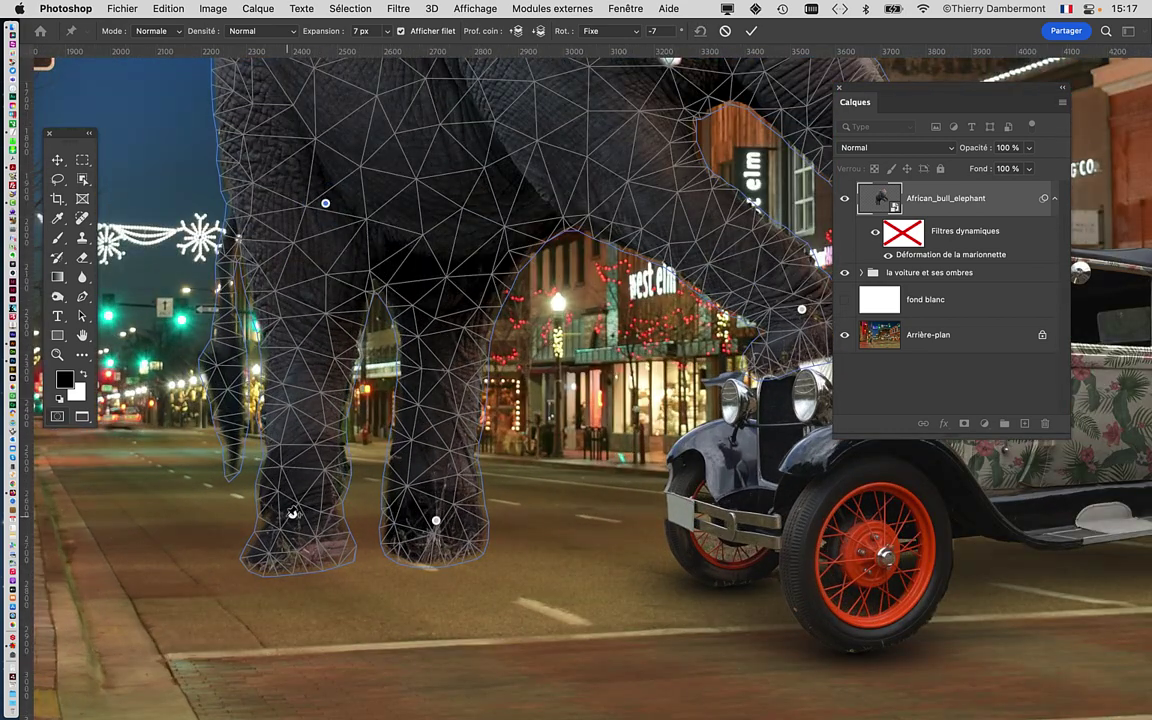
scroll(341, 483, down, 5)
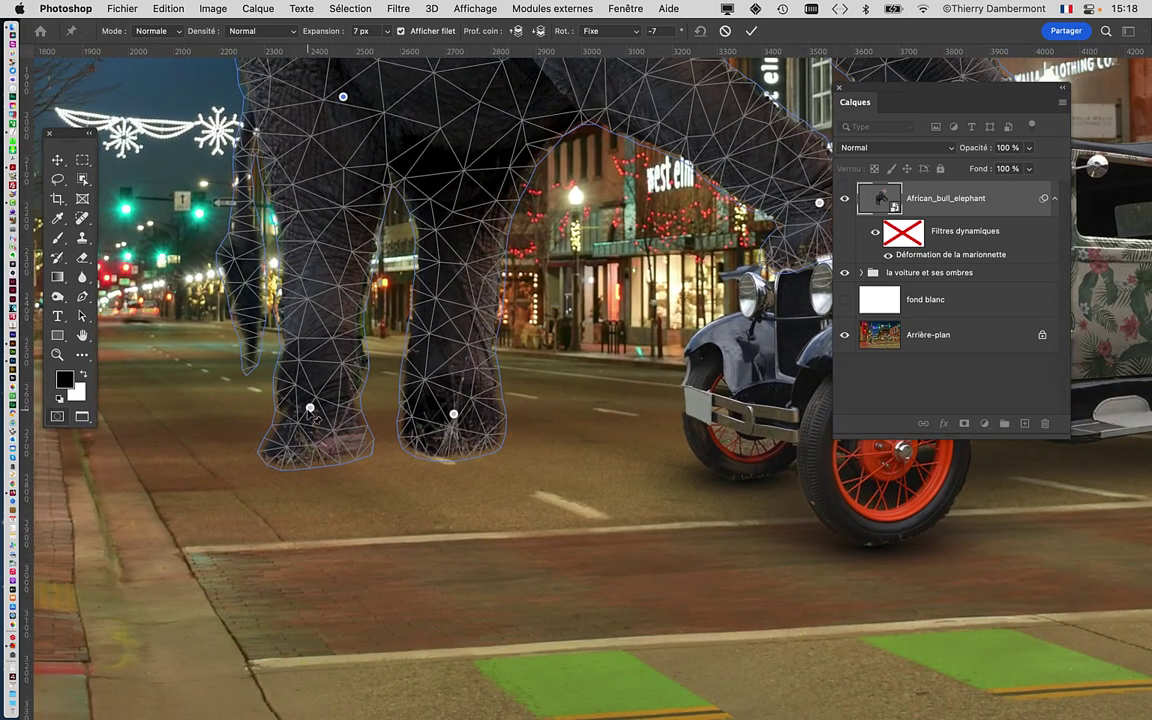
drag(313, 418, 349, 406)
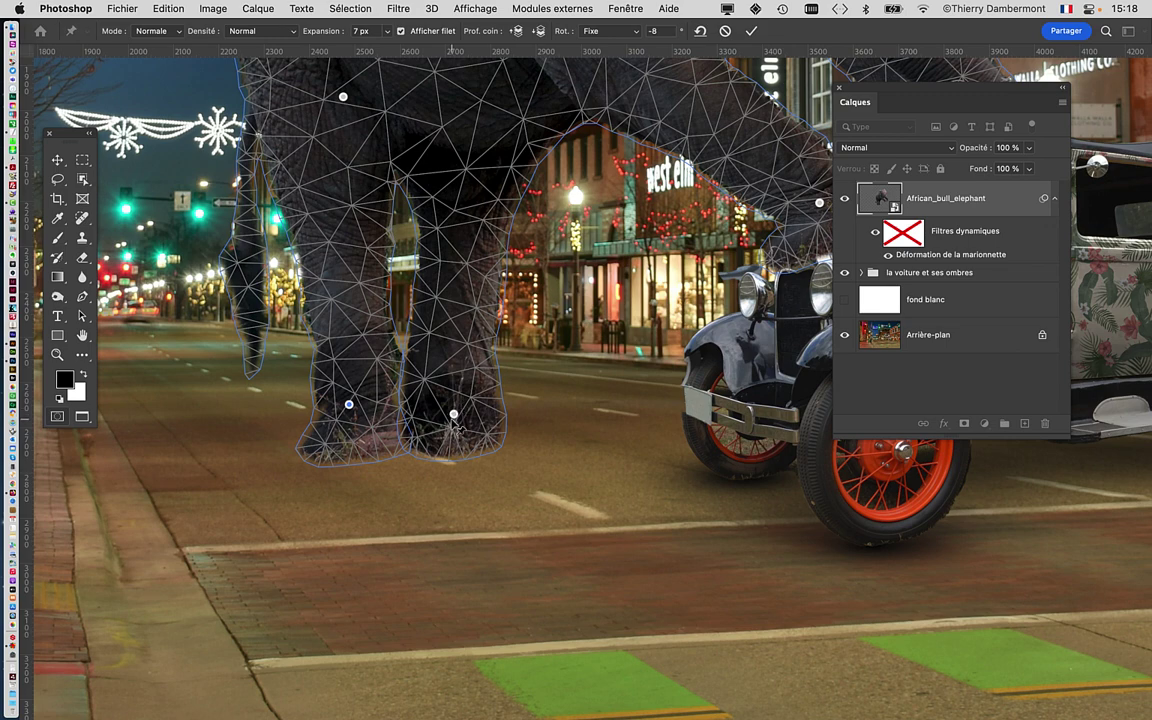
mouse_move(454, 416)
mouse_down()
mouse_move(421, 431)
mouse_move(441, 431)
mouse_move(443, 446)
mouse_up()
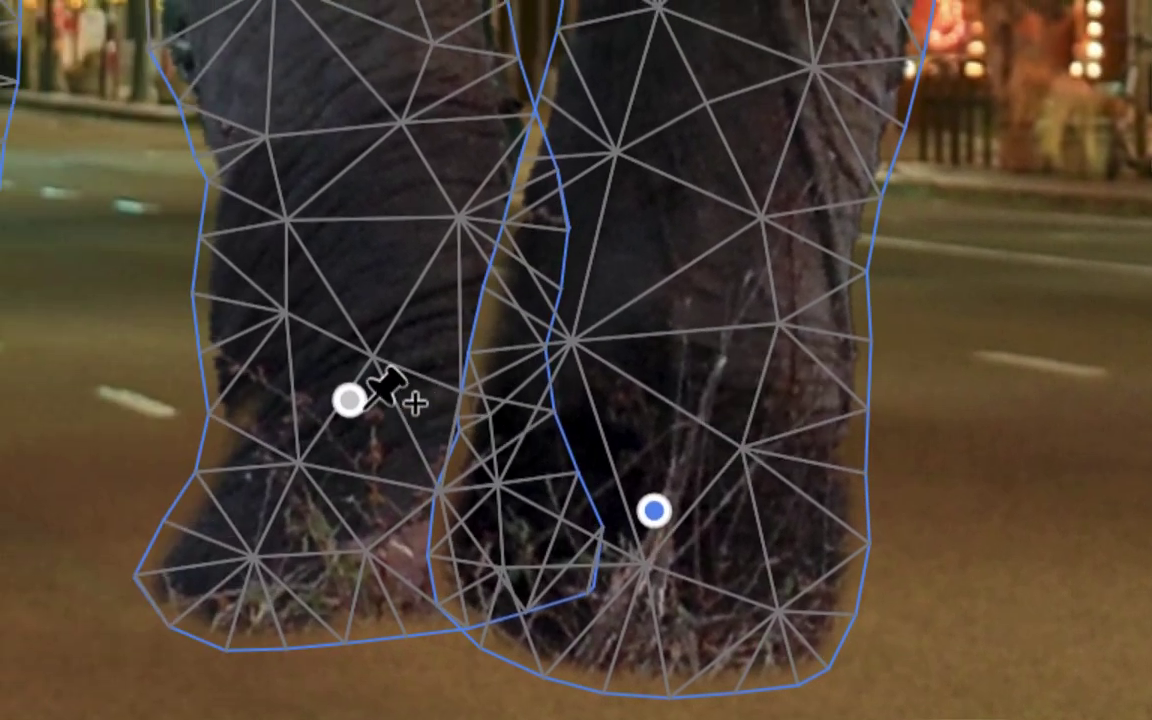
Fine-tune both foot pins, settling the right foot on the street at about -3°
click(350, 400)
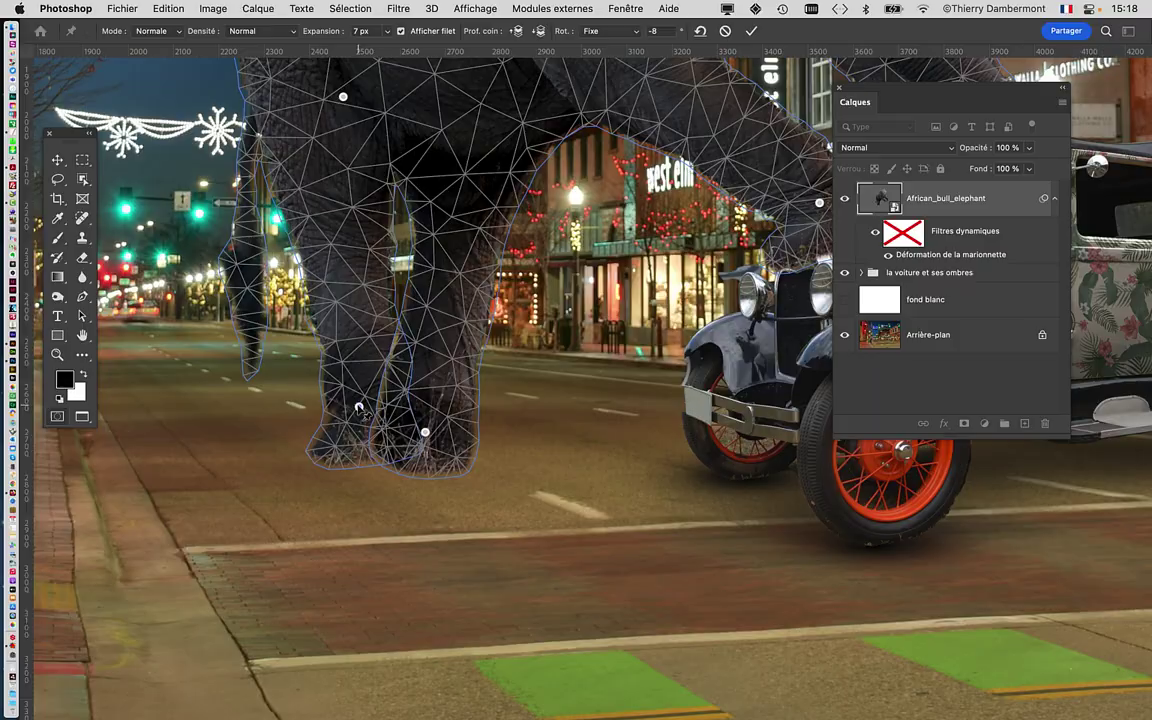
drag(425, 432, 449, 427)
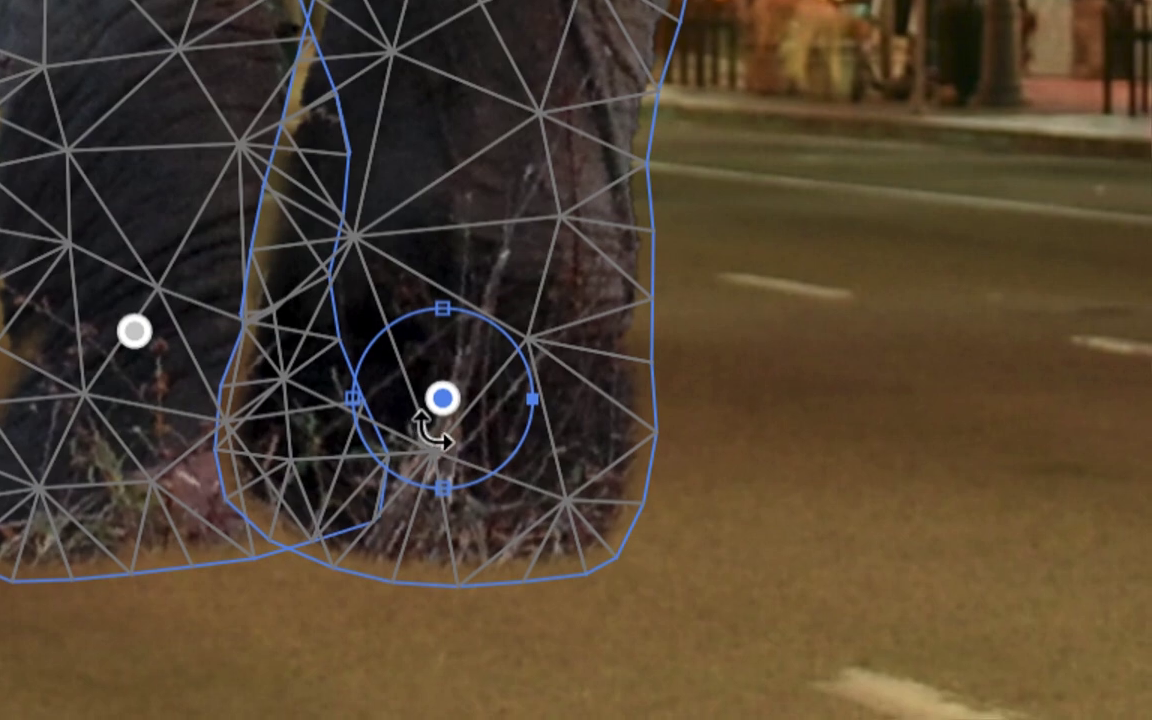
drag(432, 425, 437, 428)
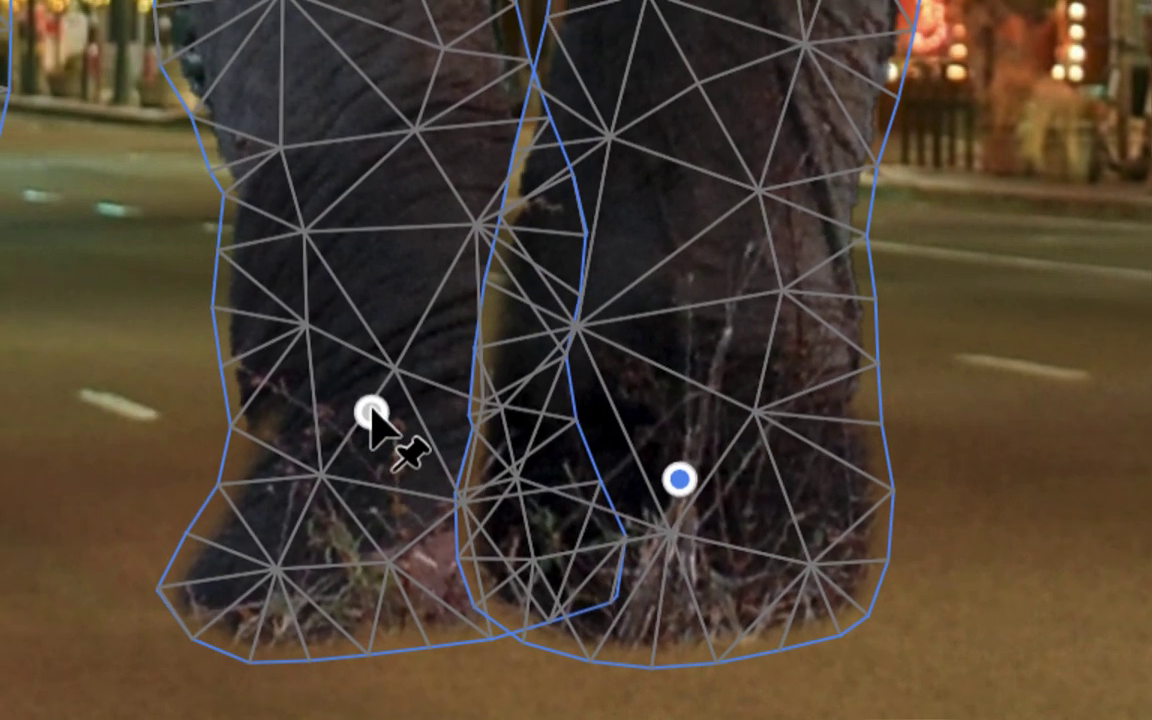
drag(373, 412, 378, 420)
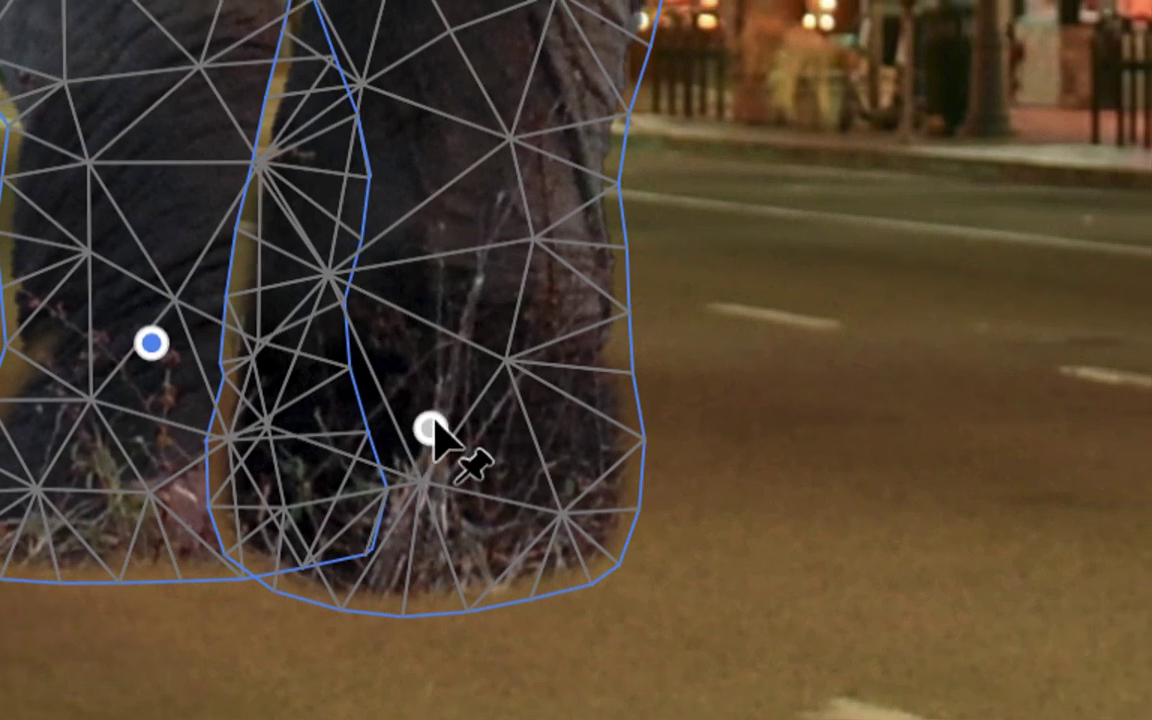
drag(430, 428, 435, 440)
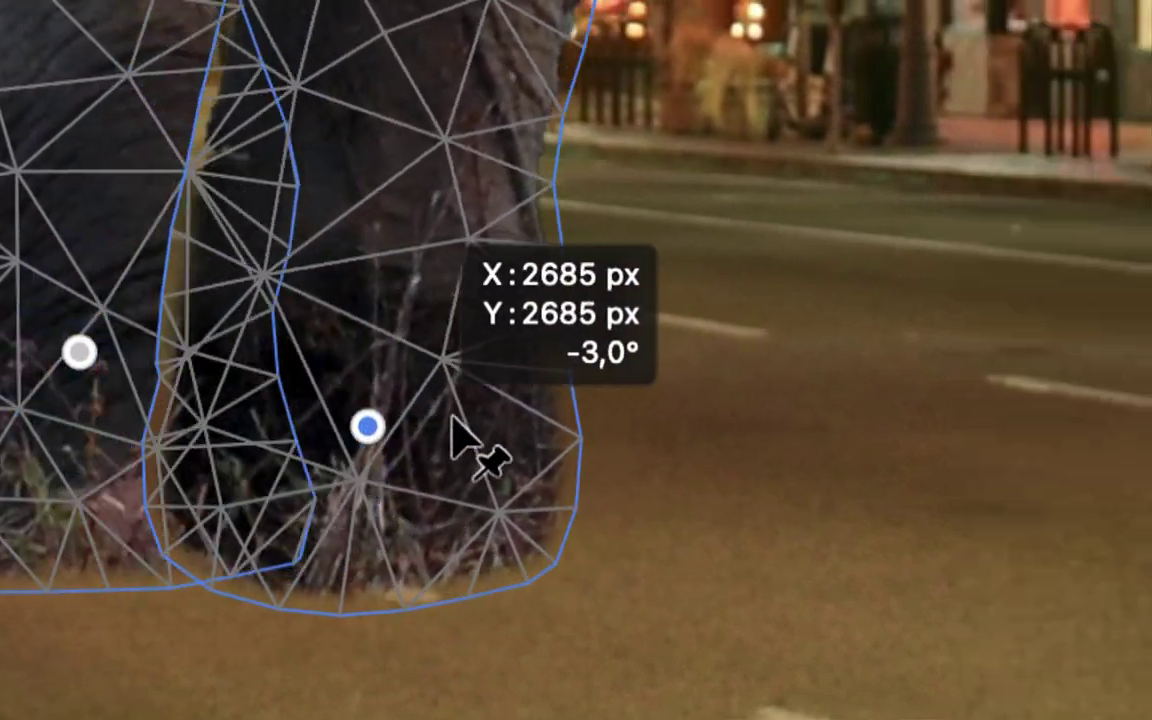
mouse_move(432, 420)
mouse_down()
mouse_move(490, 415)
mouse_move(430, 425)
mouse_move(540, 442)
mouse_move(506, 442)
mouse_move(483, 463)
mouse_move(437, 421)
mouse_up()
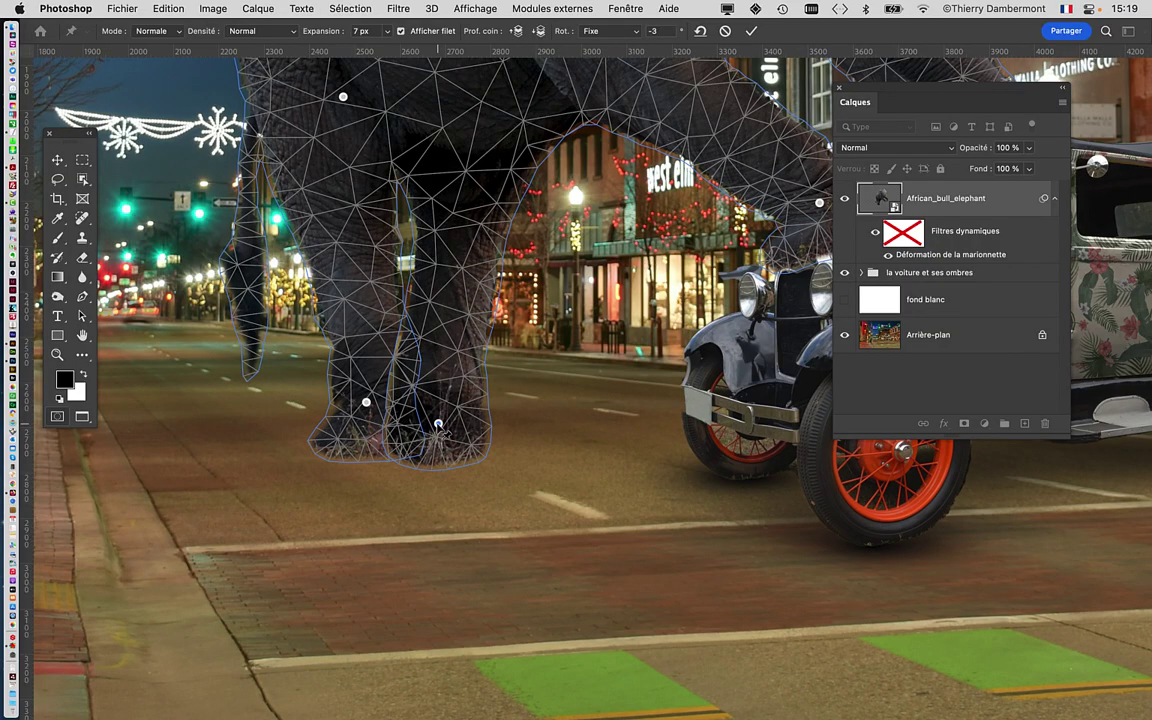
drag(437, 424, 435, 414)
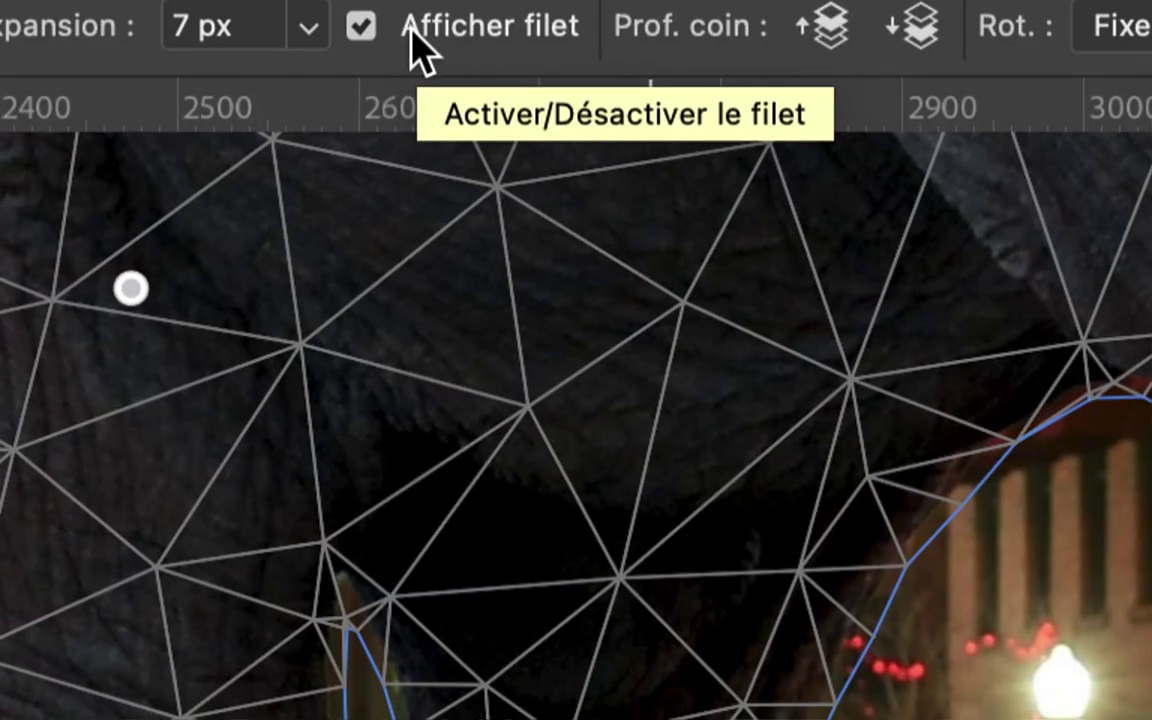
Hide the warp mesh and reshape the right leg by adjusting its foot pin
click(416, 30)
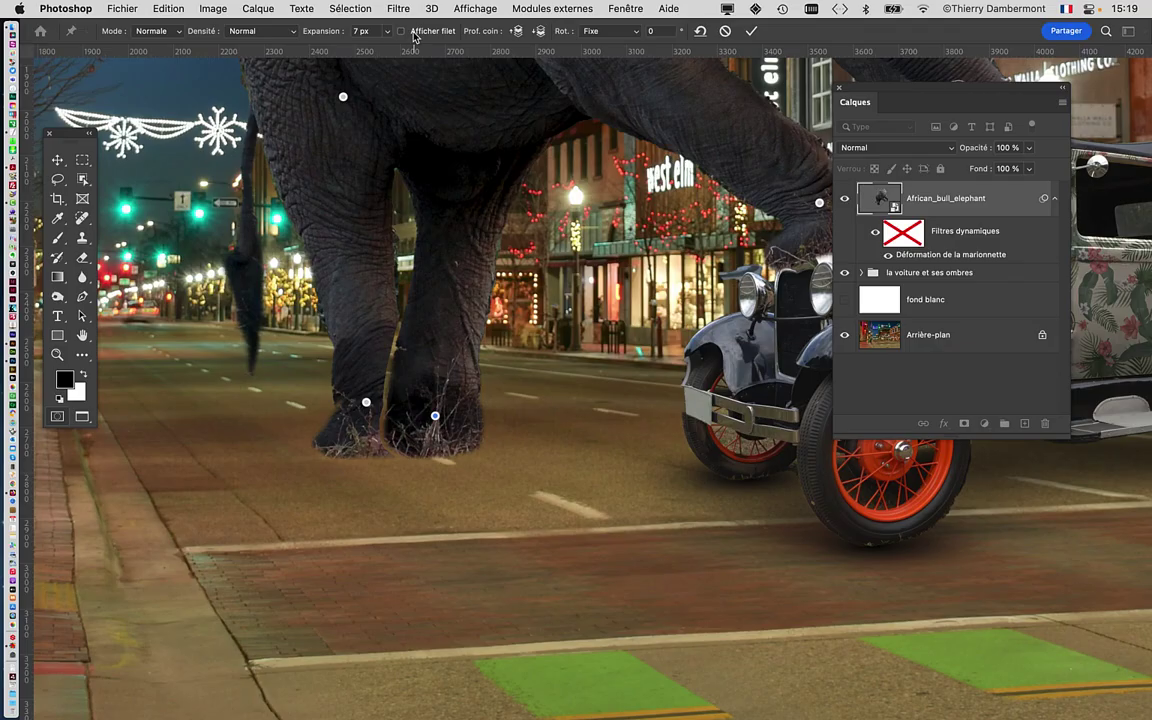
scroll(400, 410, up, 3)
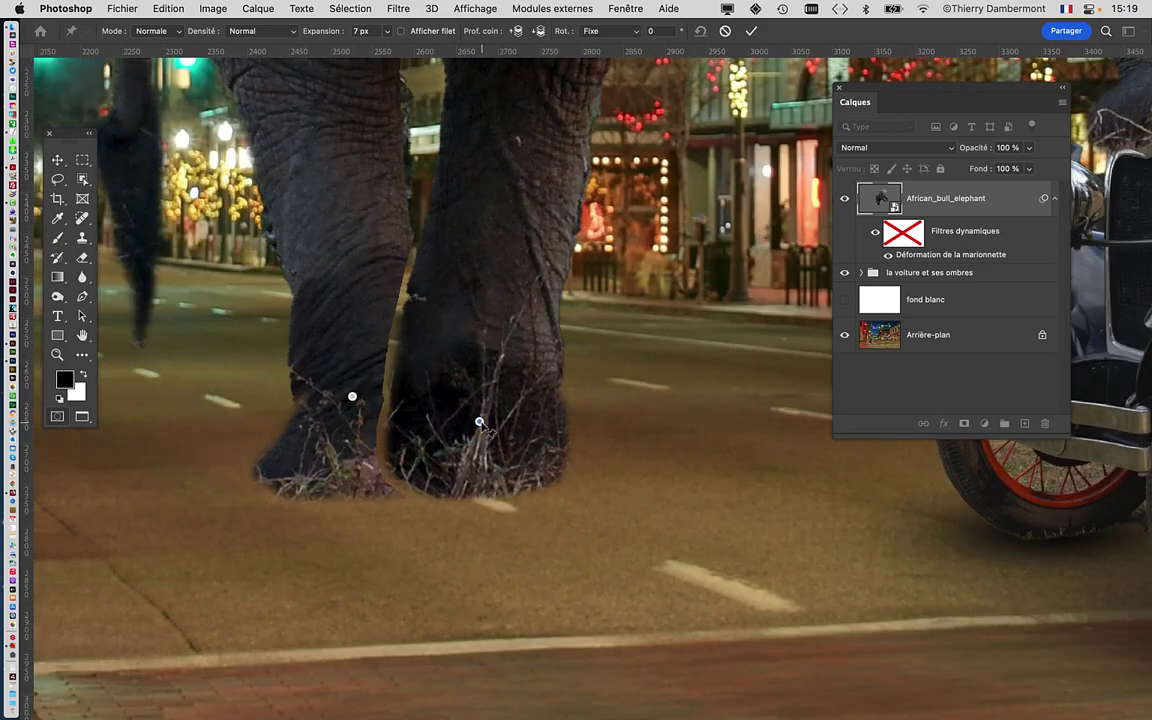
drag(480, 423, 463, 431)
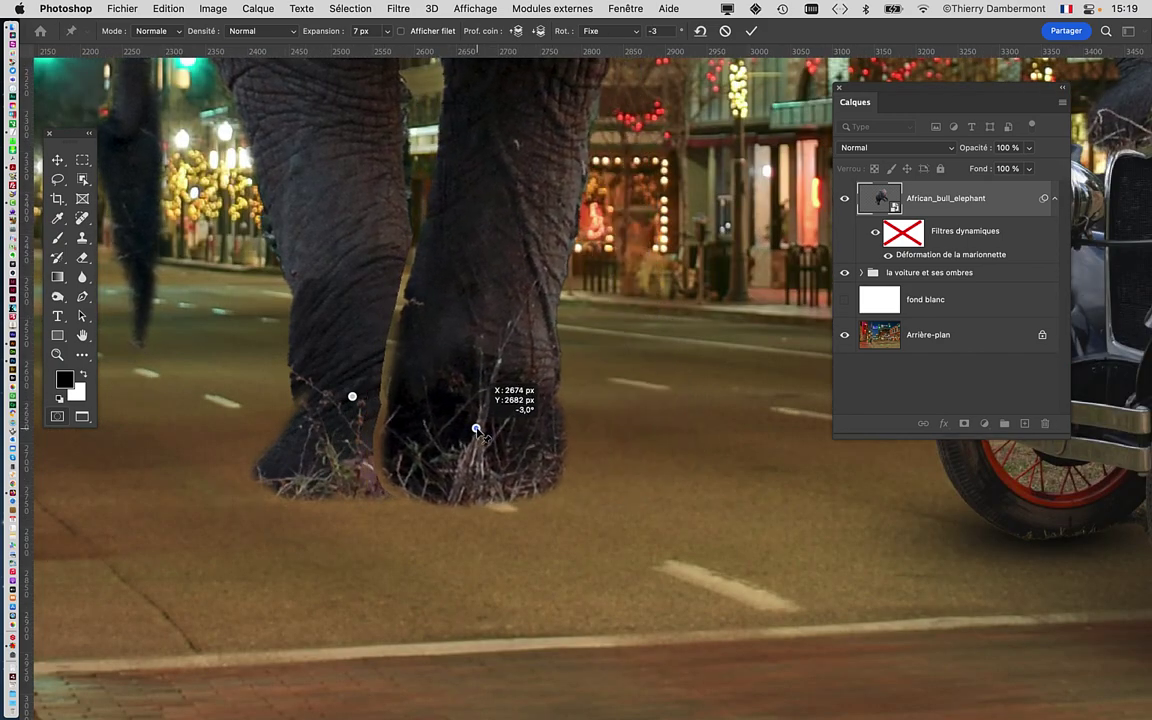
drag(463, 431, 474, 426)
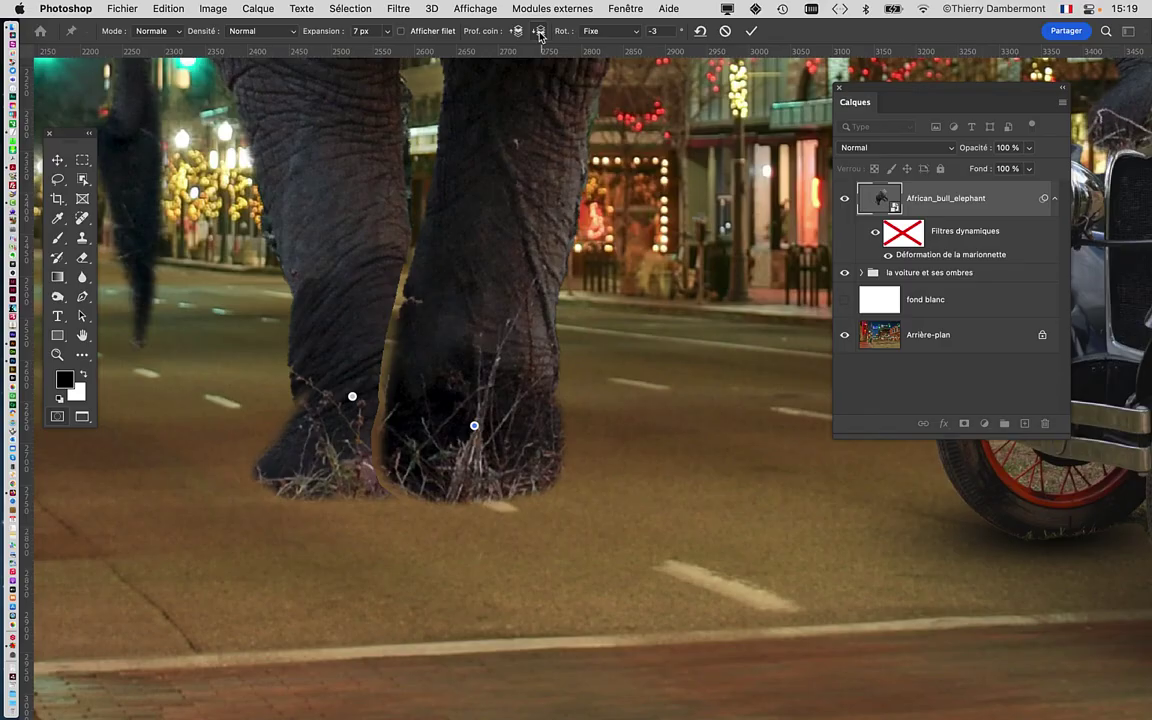
Bring the left leg in front of the right with Pin Depth and fine-tune the left foot
click(540, 35)
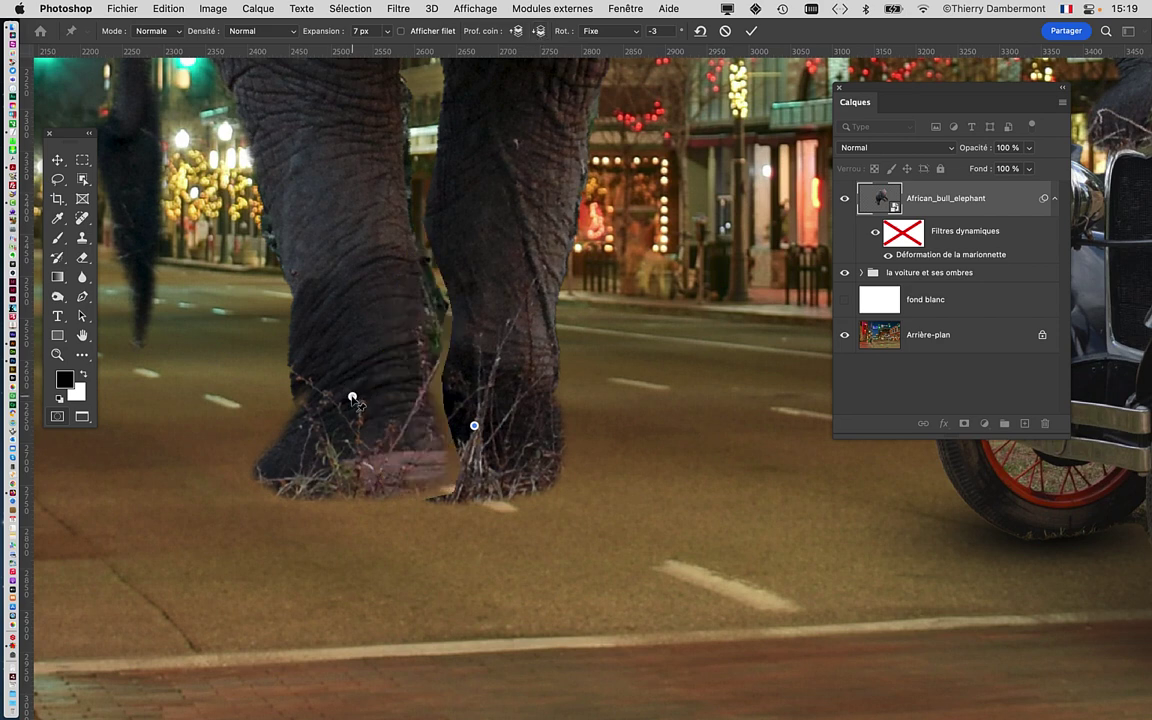
drag(352, 398, 378, 414)
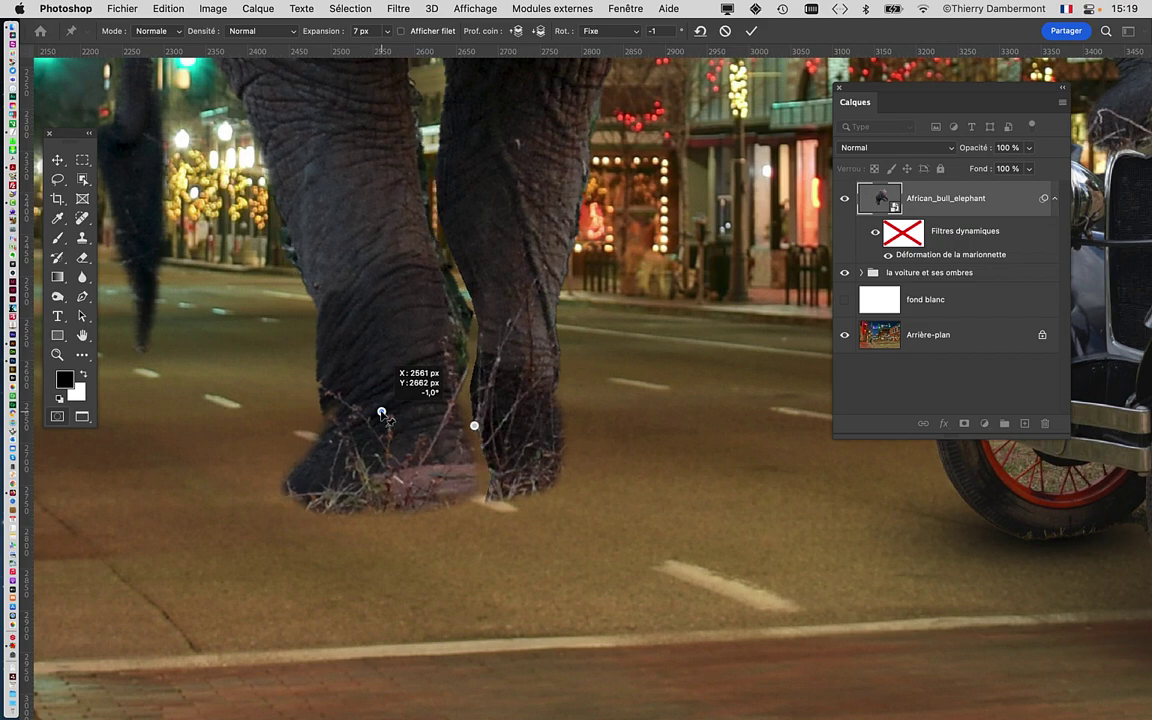
drag(378, 413, 381, 418)
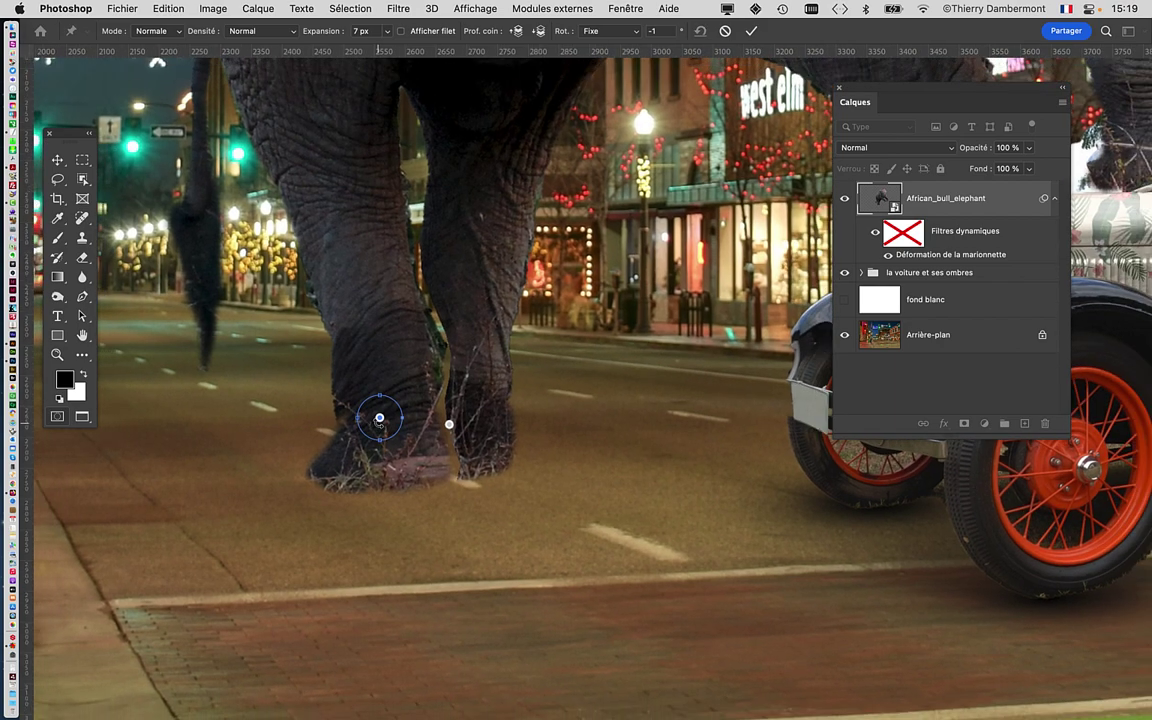
scroll(380, 418, down, 3)
drag(379, 420, 375, 421)
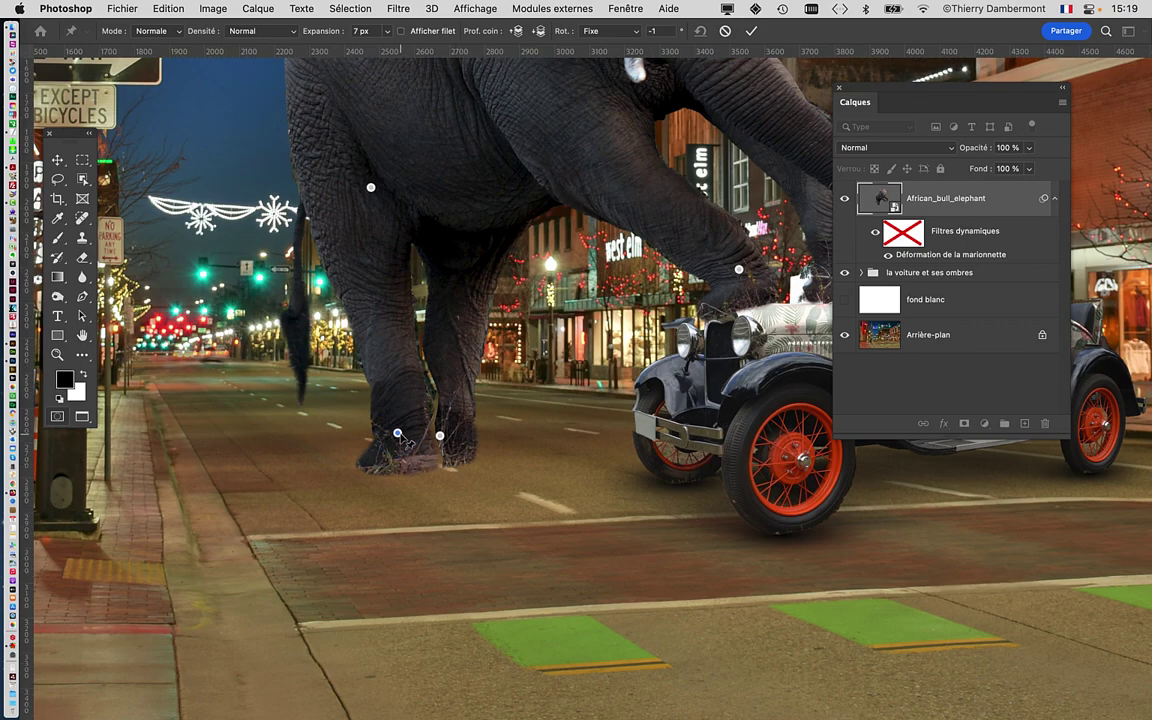
drag(398, 434, 396, 434)
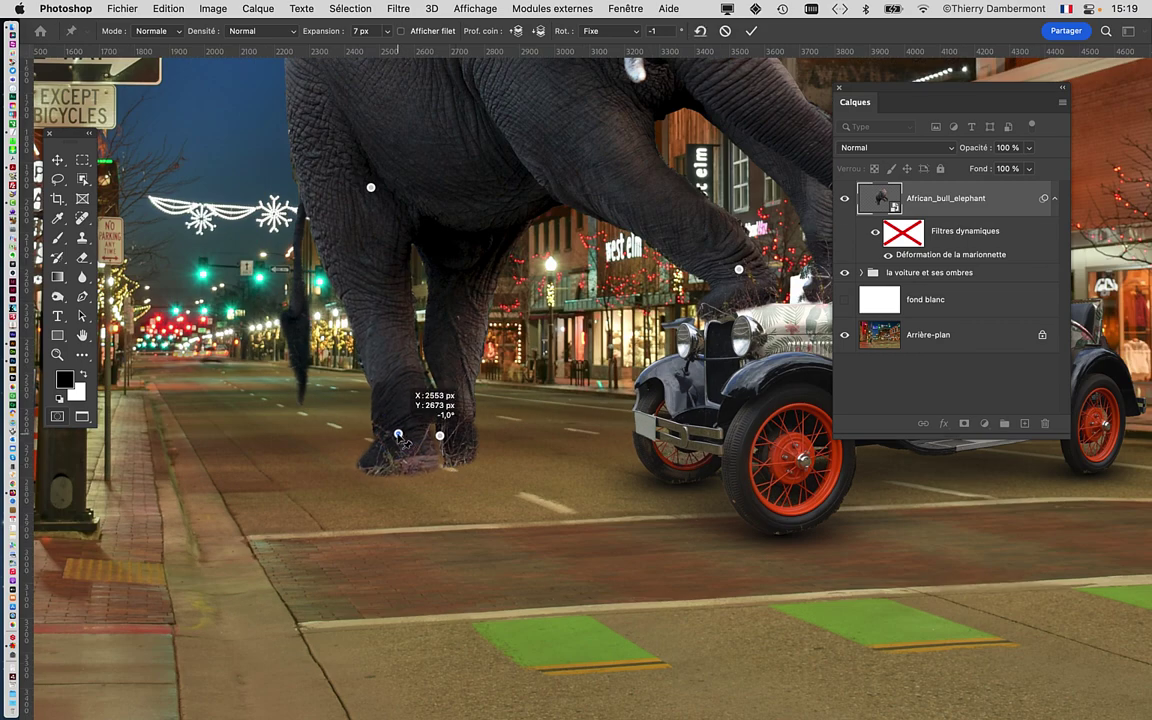
mouse_move(597, 449)
mouse_down()
mouse_move(413, 543)
mouse_move(399, 618)
mouse_up()
Check the leg edges up close, then commit the Puppet Warp
key(super+plus)
key(super+plus)
key(super+plus)
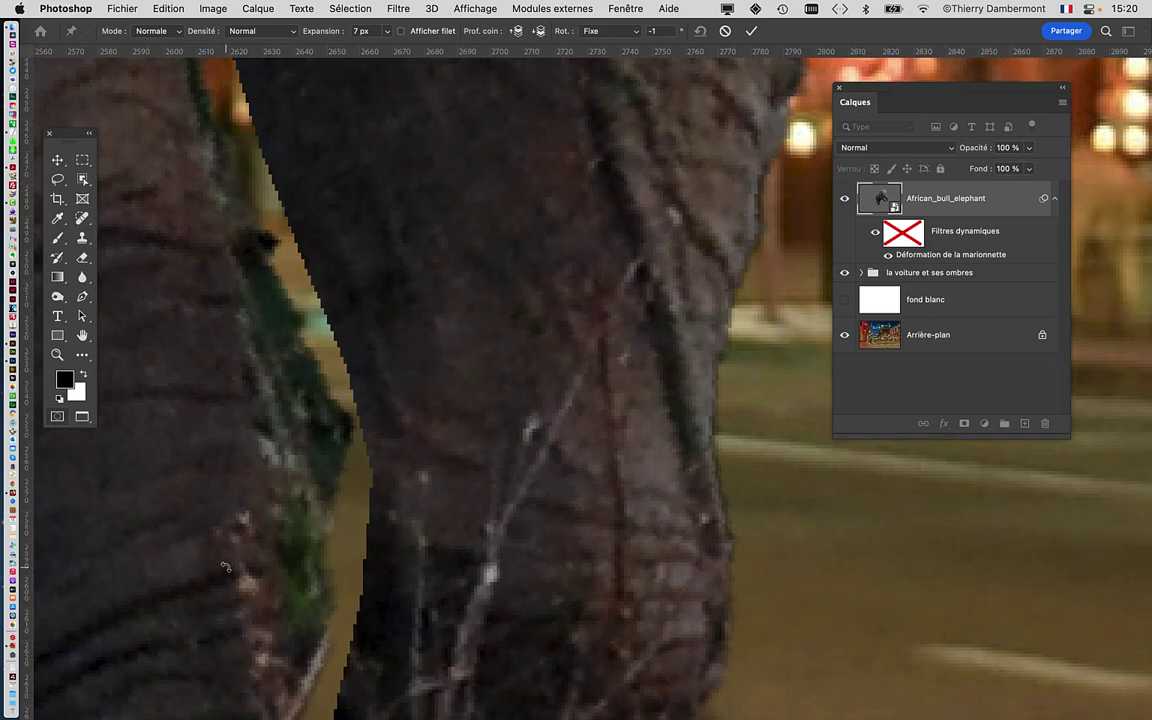
key(super+minus)
key(super+minus)
key(super+minus)
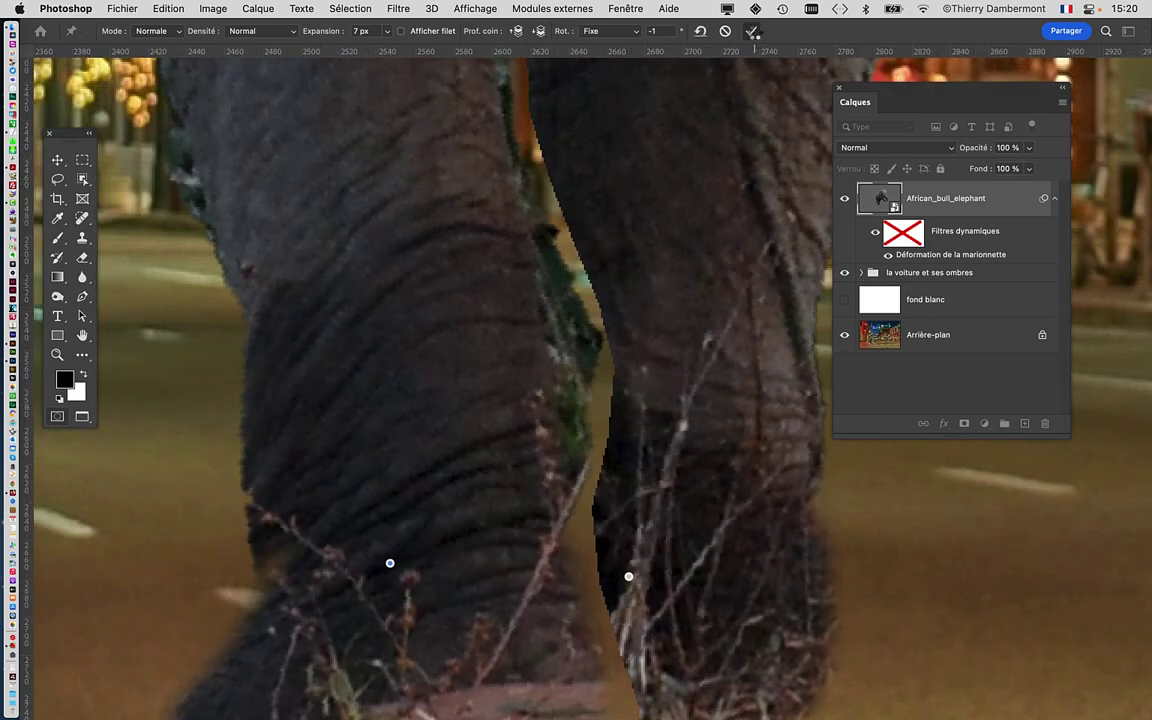
click(752, 31)
Zoom out to view the whole image with the warped elephant on the car
scroll(719, 237, down, 2)
scroll(717, 244, down, 1)
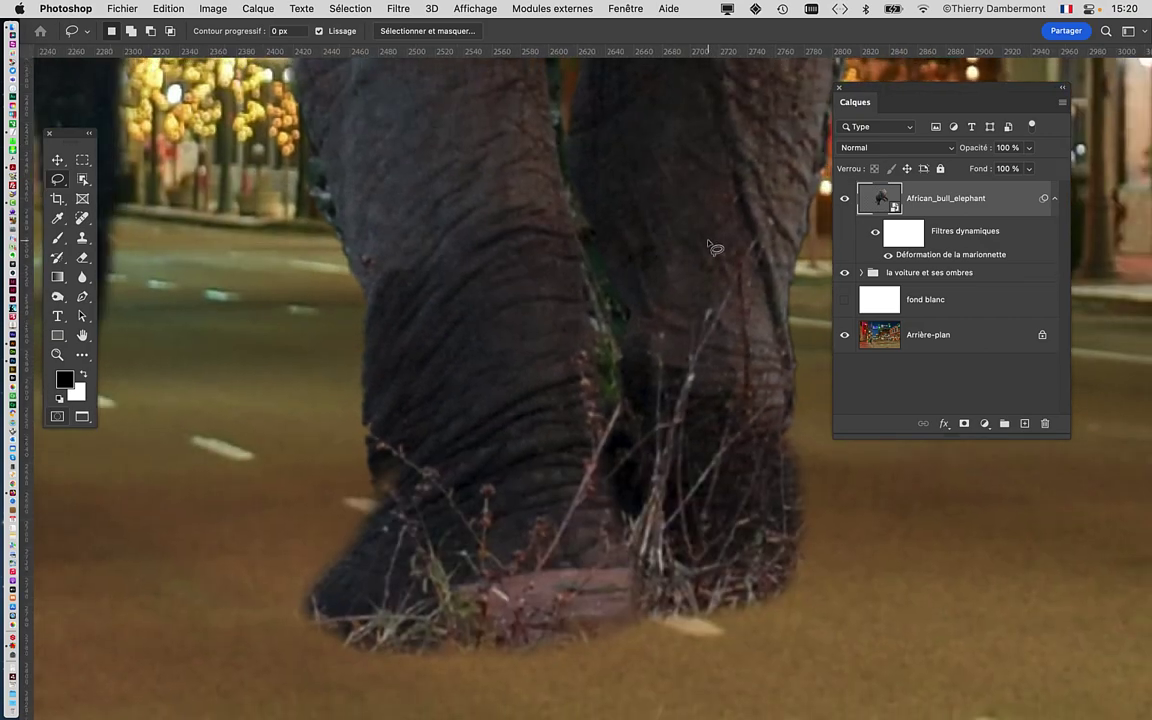
scroll(715, 246, down, 2)
scroll(713, 250, down, 2)
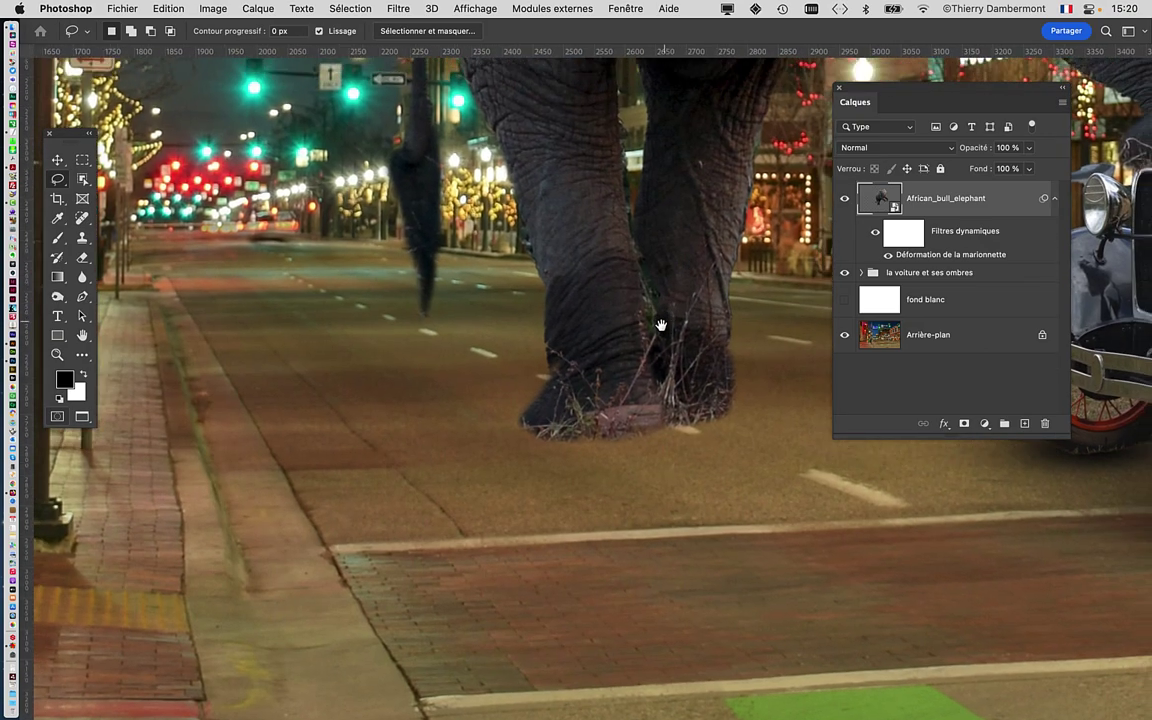
scroll(663, 327, down, 10)
scroll(493, 447, down, 5)
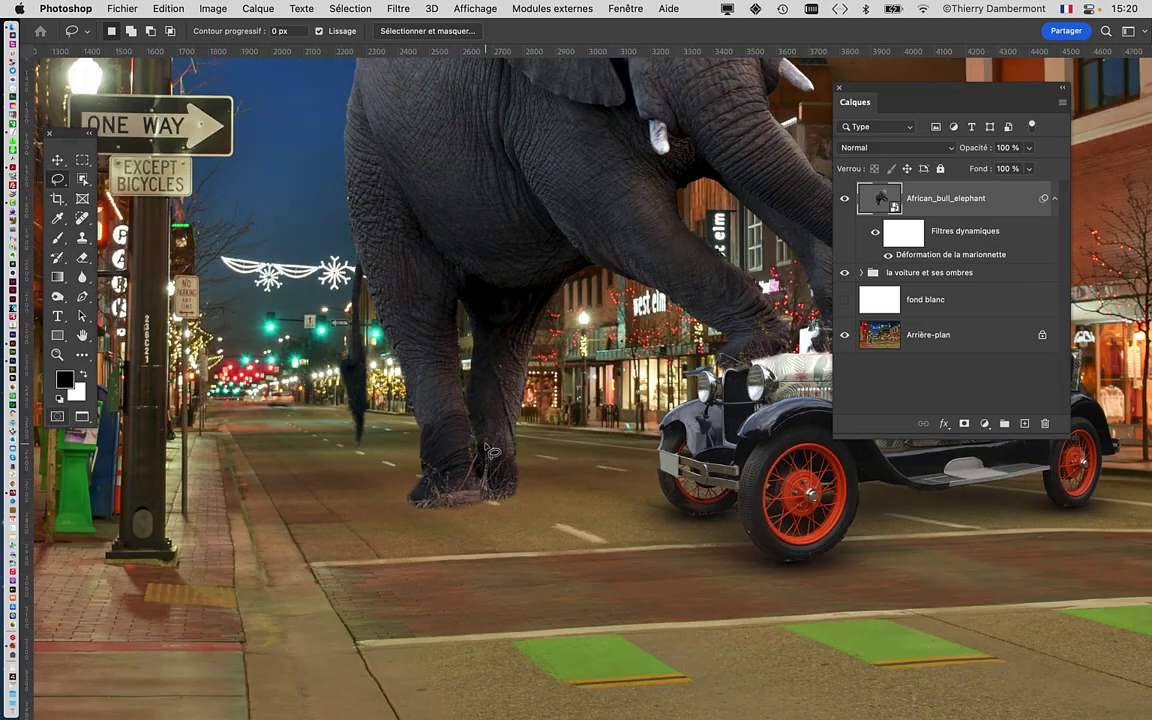
scroll(600, 435, down, 2)
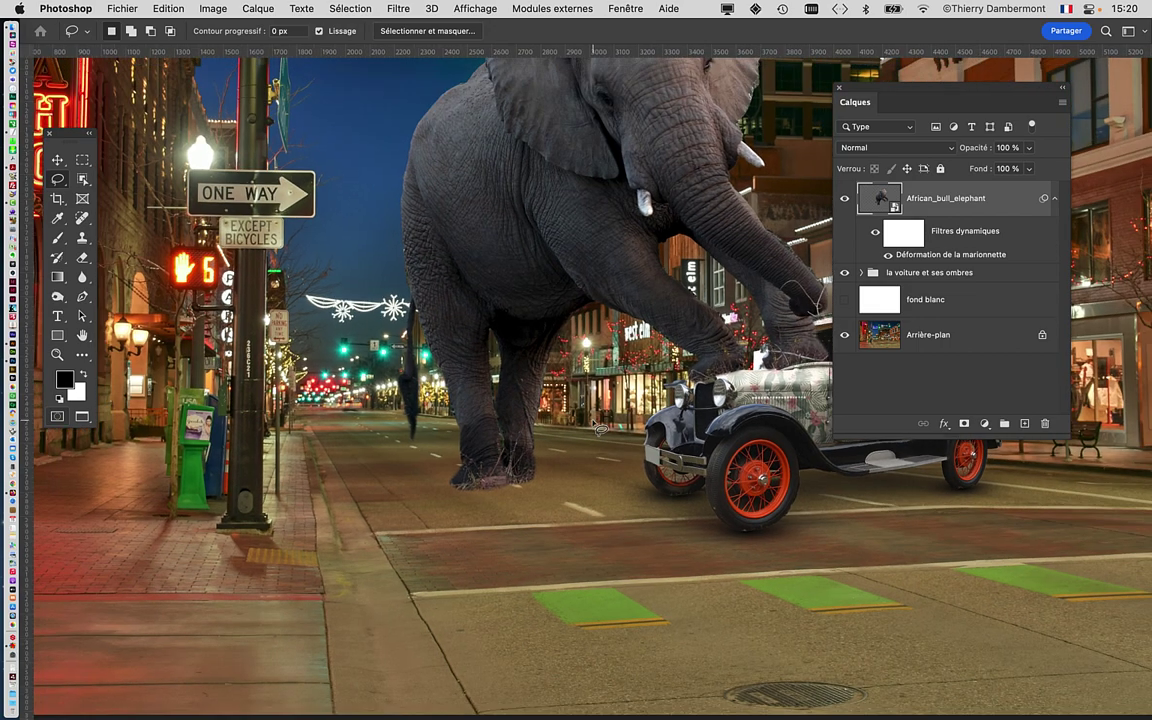
scroll(592, 422, down, 2)
scroll(585, 408, down, 4)
scroll(540, 405, up, 2)
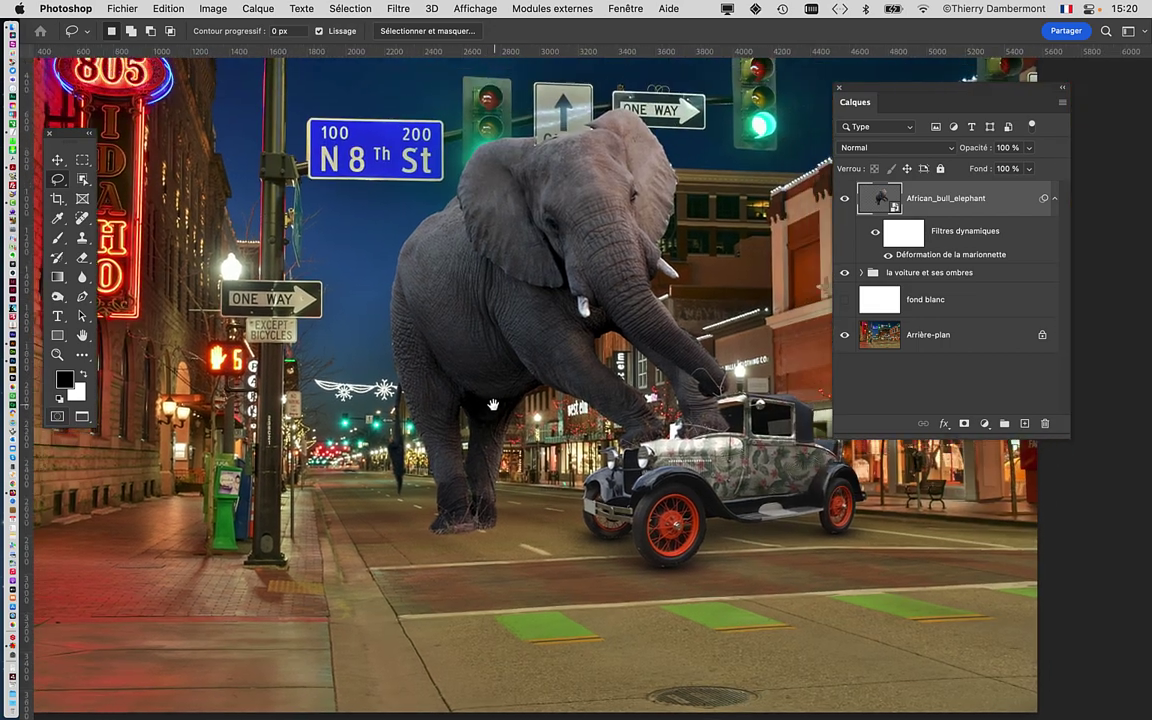
scroll(500, 415, up, 2)
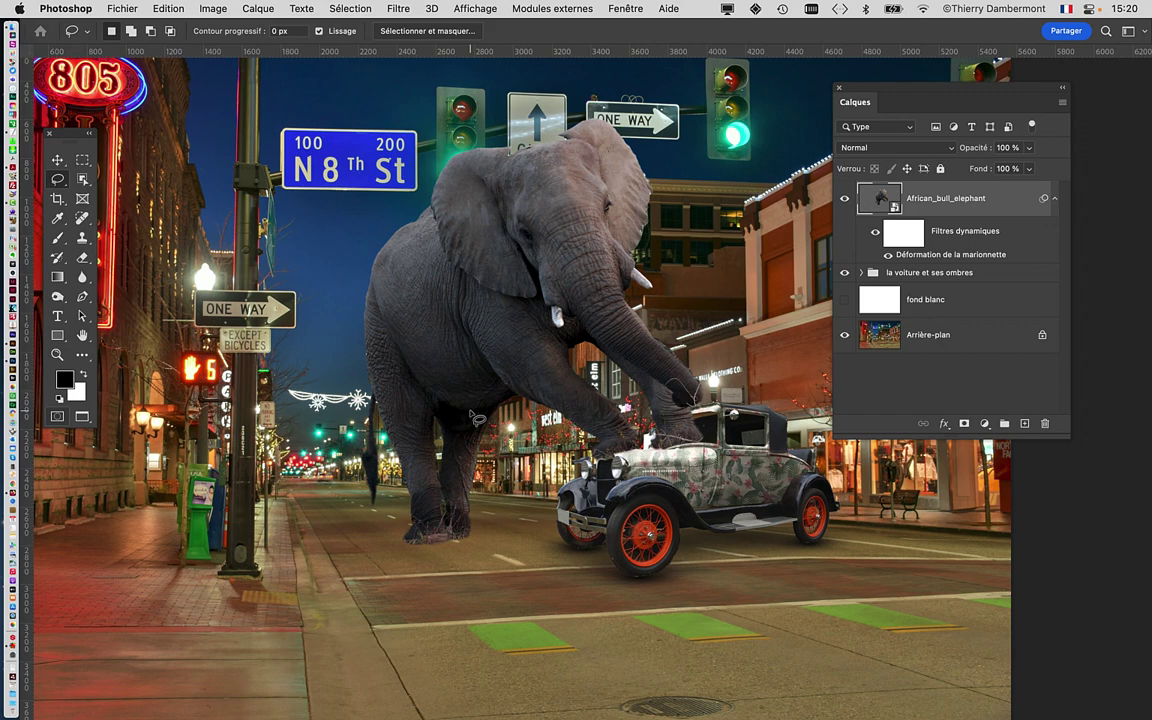